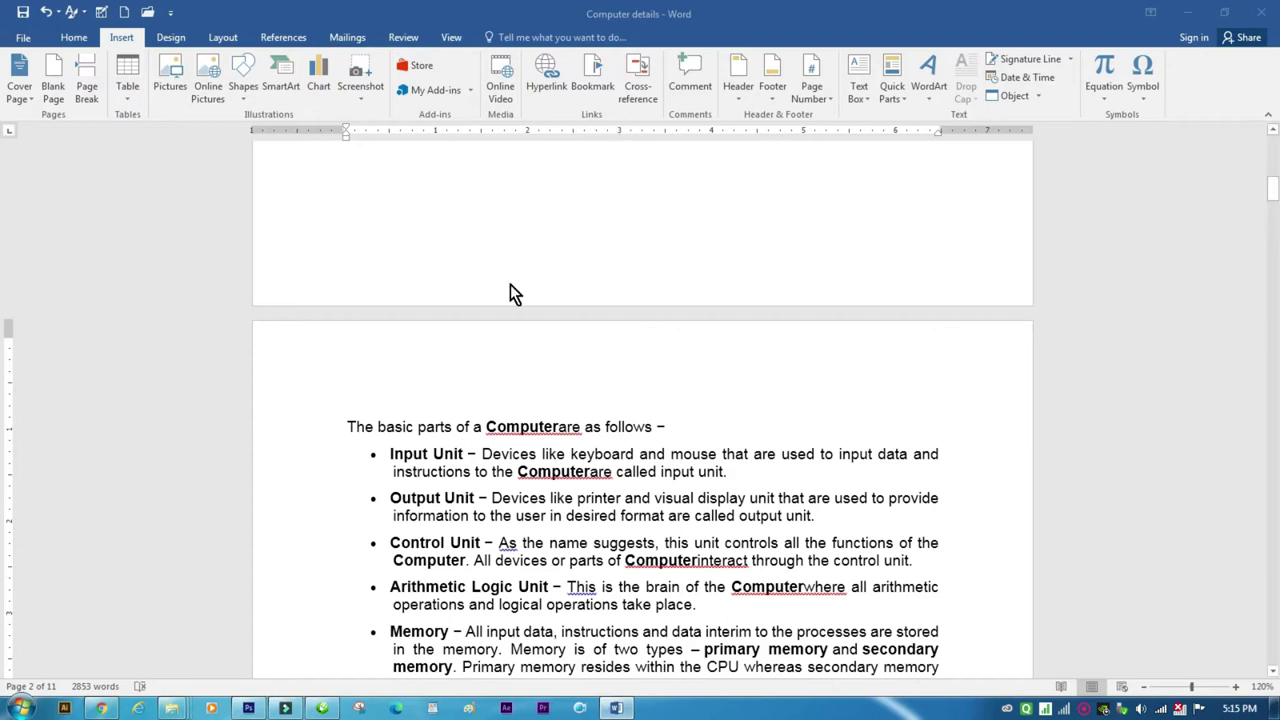
# Step: Insert a page break before the 'Types of Computer' heading so it starts a new page
pyautogui.scroll(20, 550, 350)
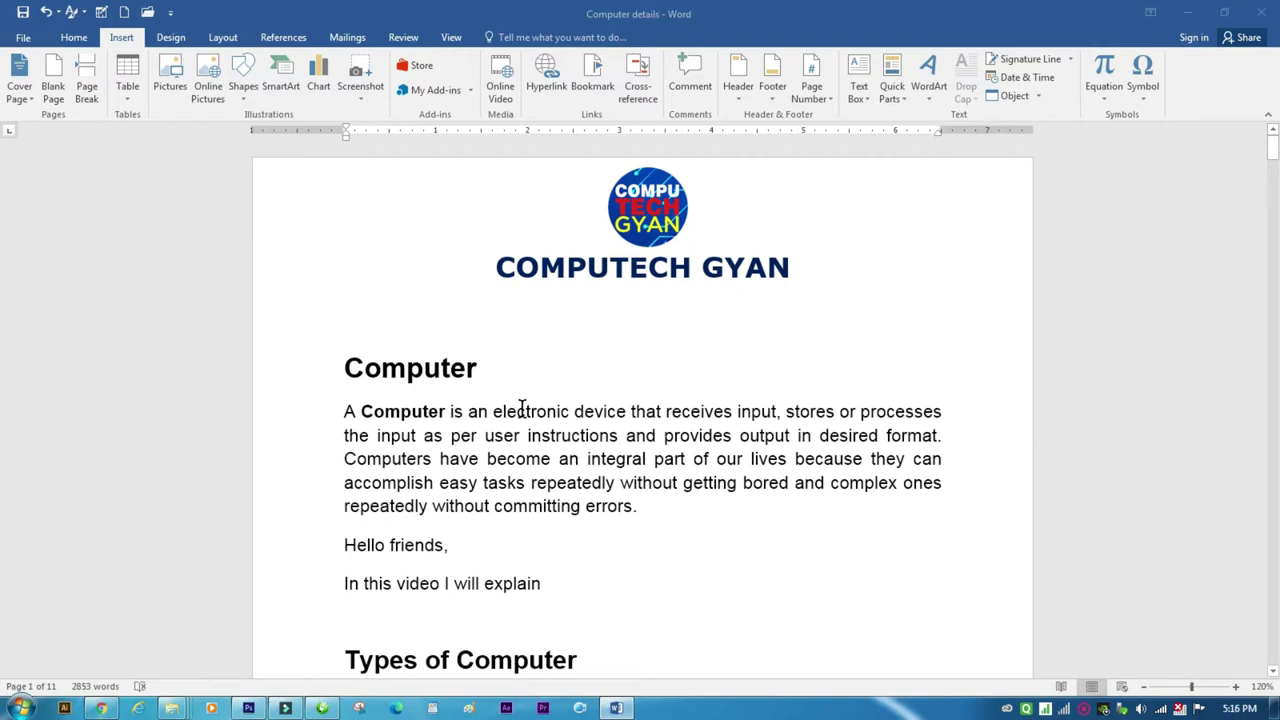
pyautogui.scroll(-3, 527, 402)
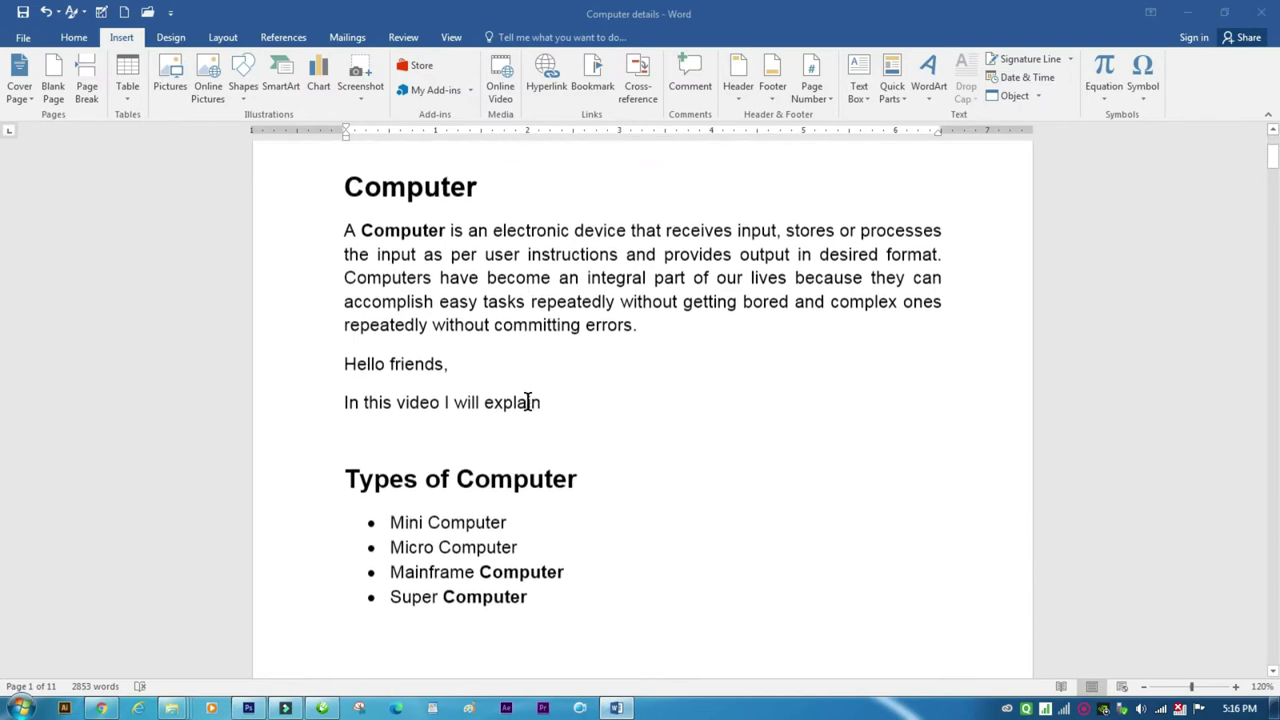
pyautogui.scroll(3, 527, 402)
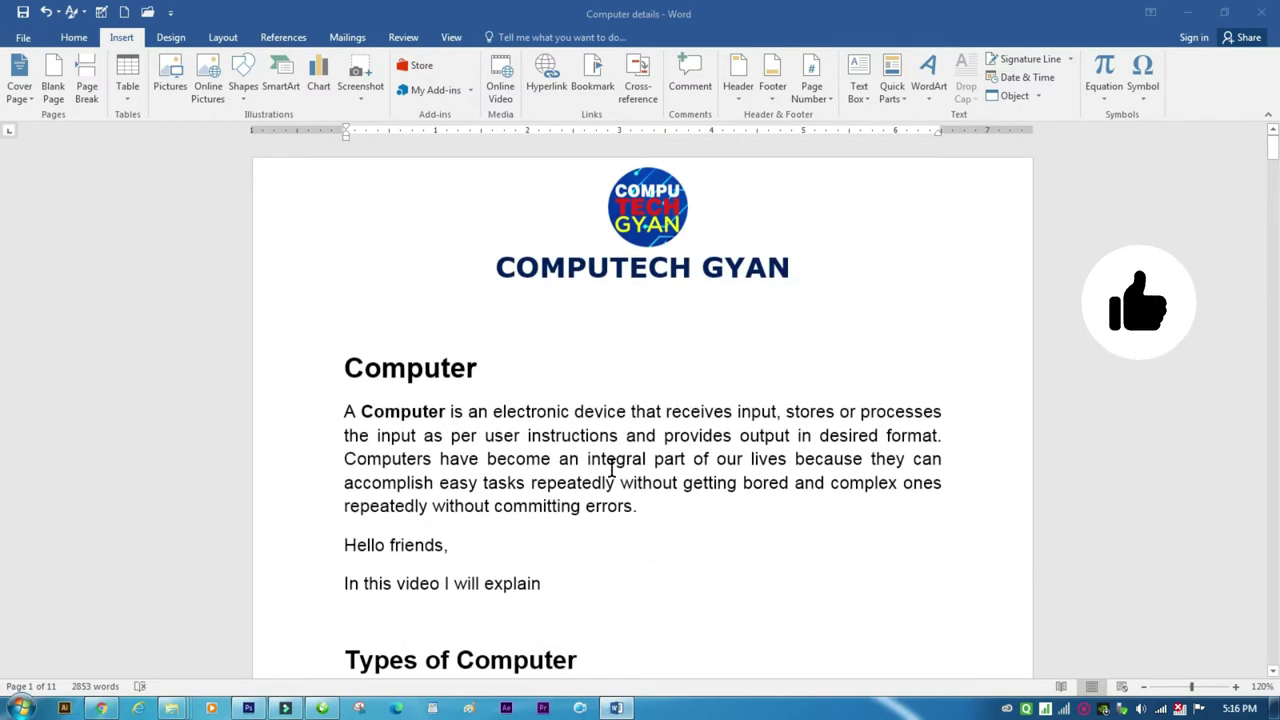
pyautogui.scroll(-3, 603, 452)
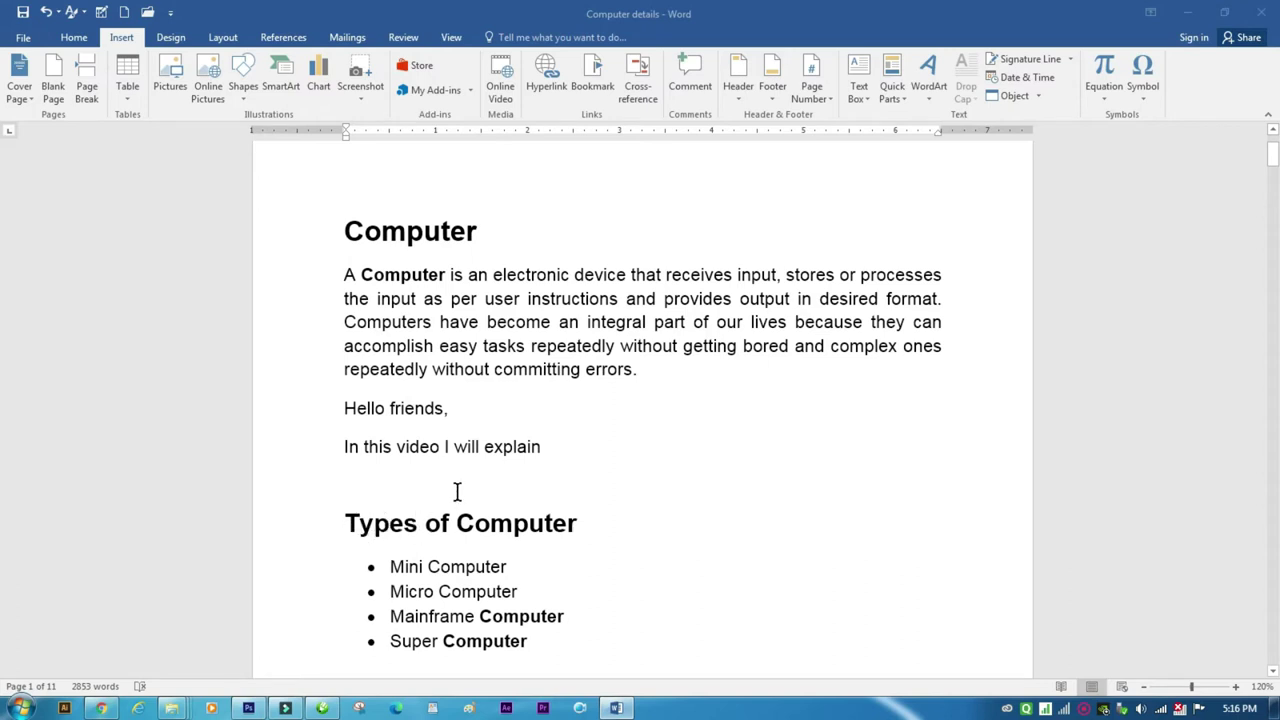
pyautogui.scroll(-1, 423, 491)
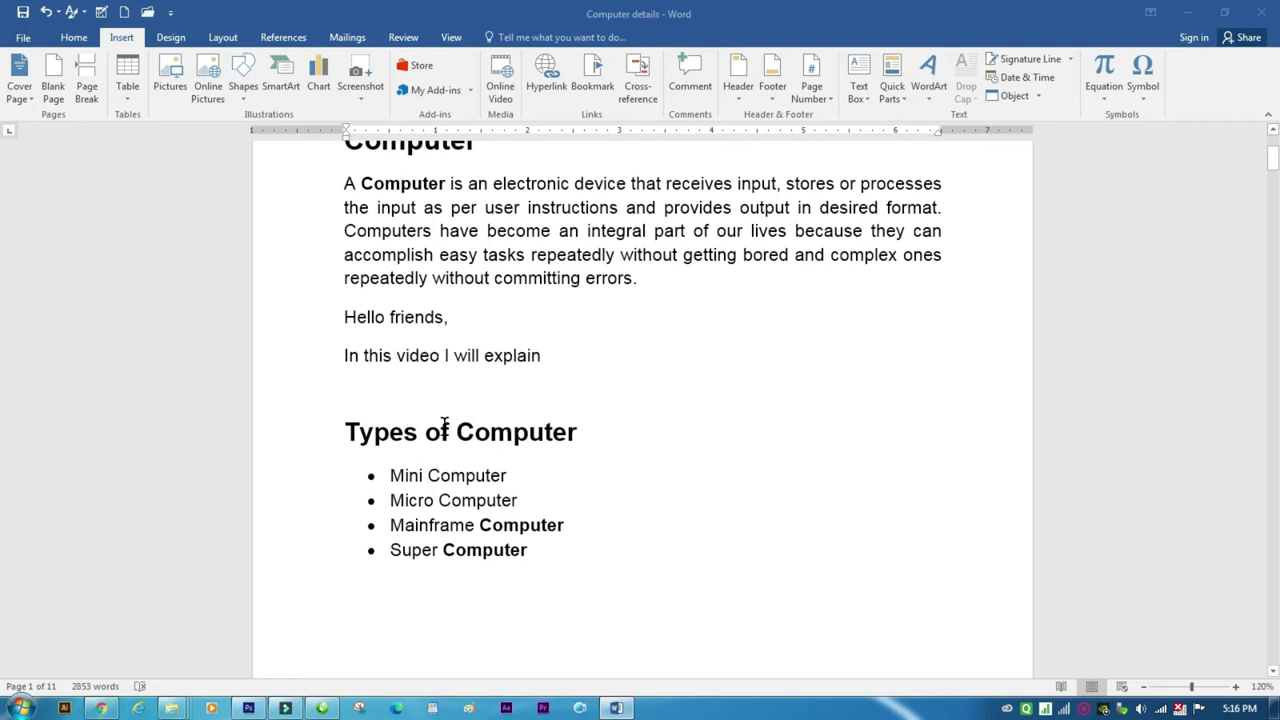
pyautogui.scroll(1, 443, 428)
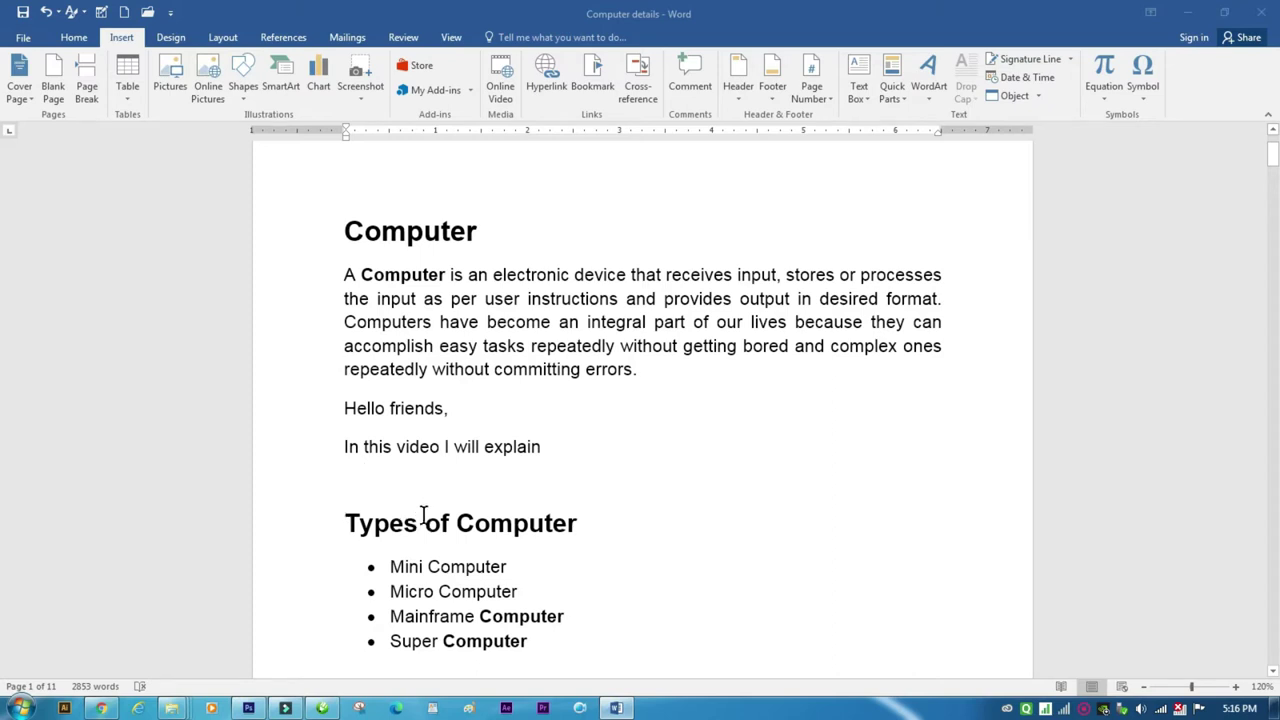
pyautogui.click(348, 514)
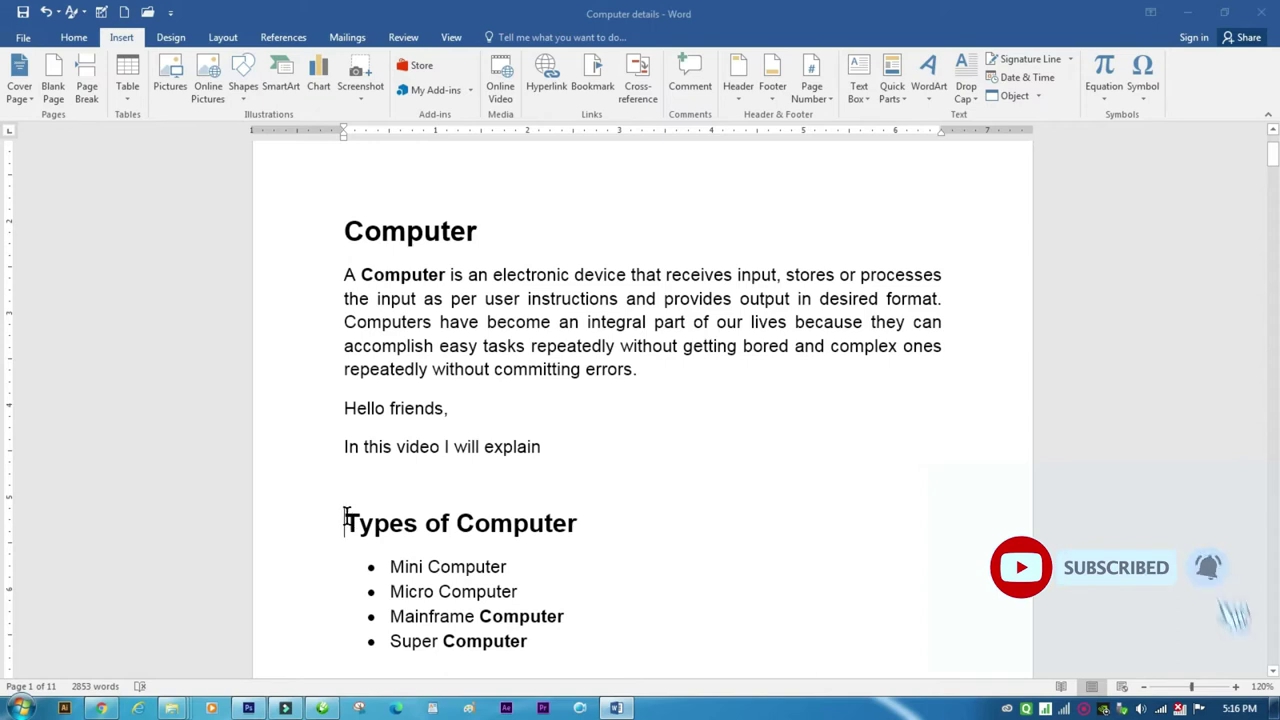
pyautogui.click(83, 93)
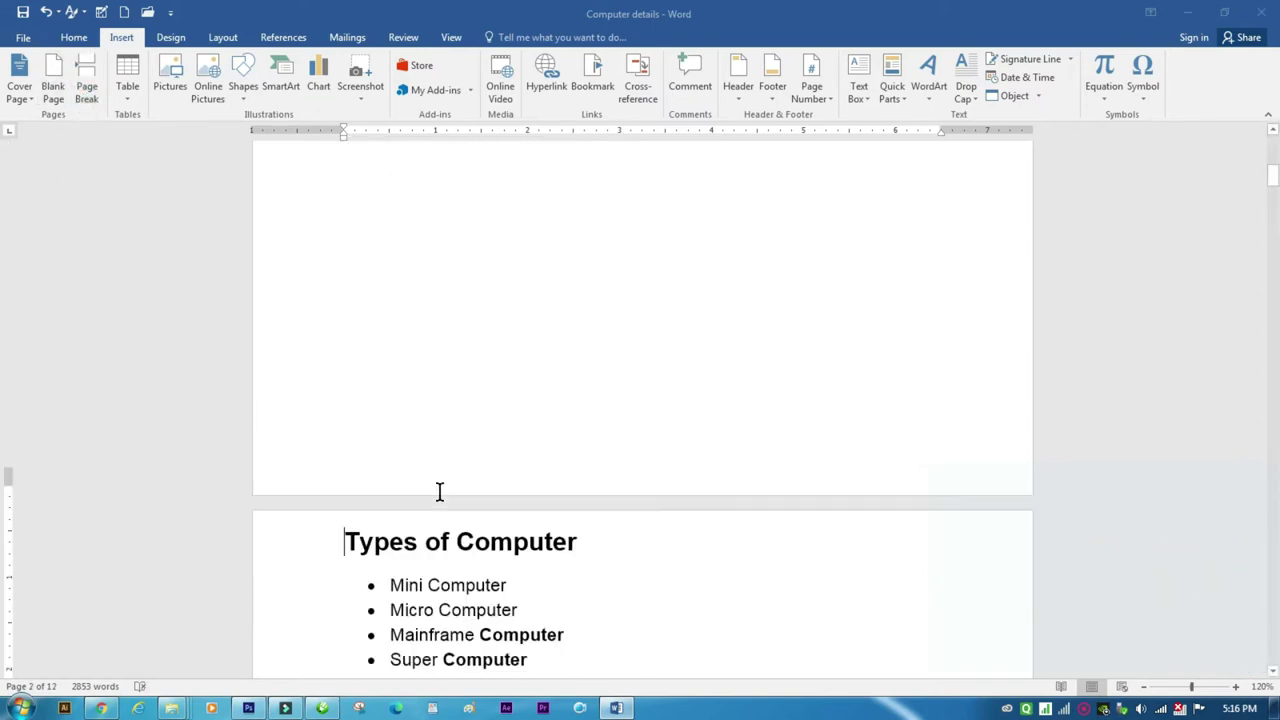
# Step: Scroll through the now 12-page document to check the new page layout
pyautogui.scroll(-1, 440, 492)
pyautogui.scroll(-1, 400, 460)
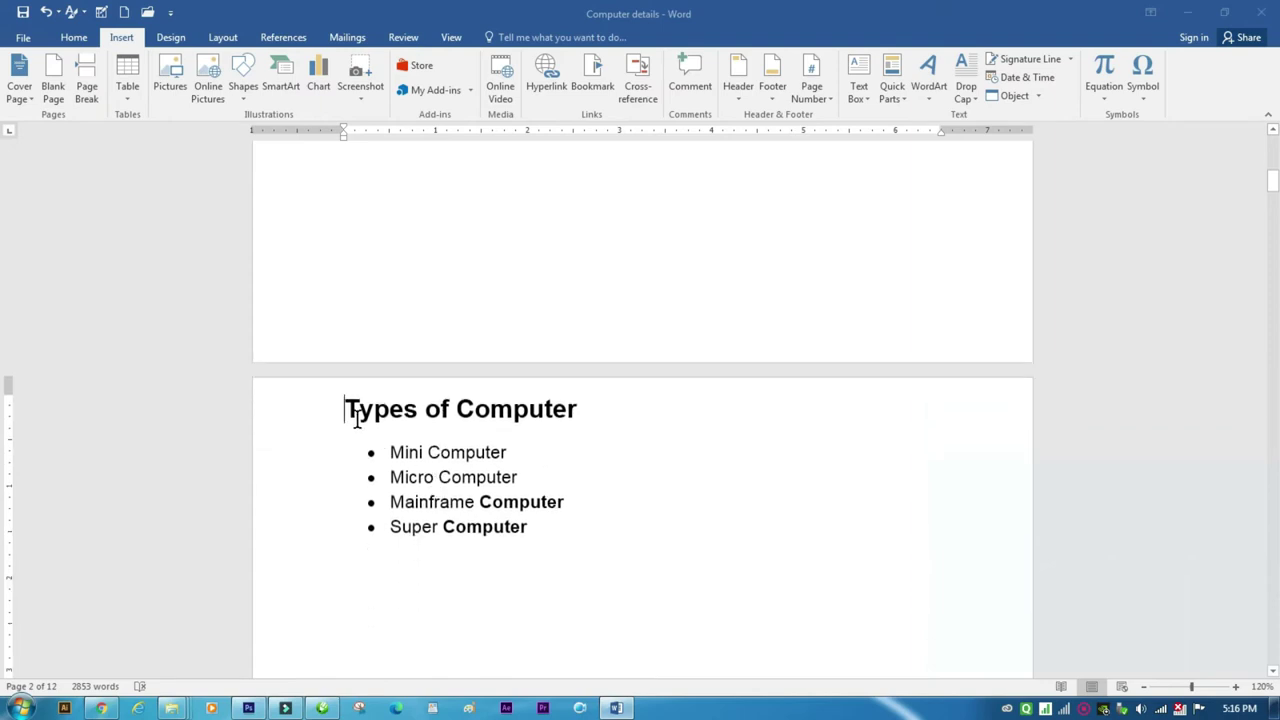
pyautogui.scroll(2, 400, 450)
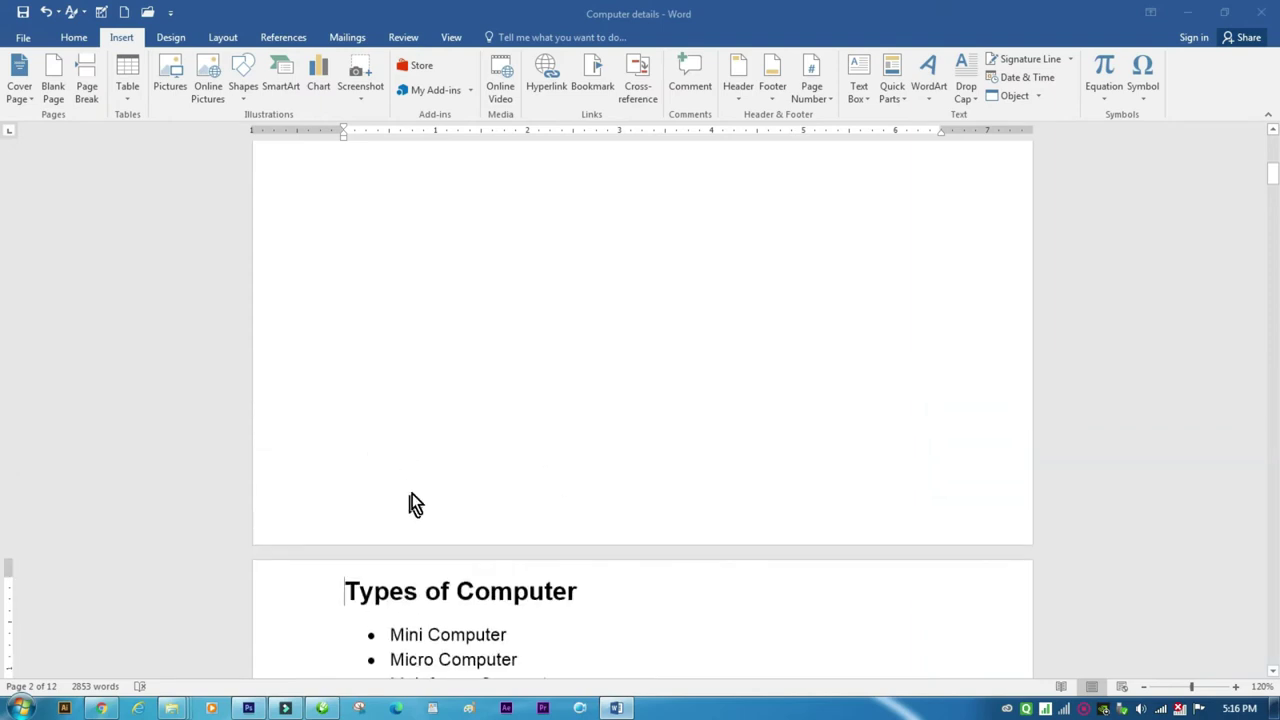
pyautogui.scroll(1, 450, 495)
pyautogui.scroll(5, 495, 484)
pyautogui.scroll(3, 497, 468)
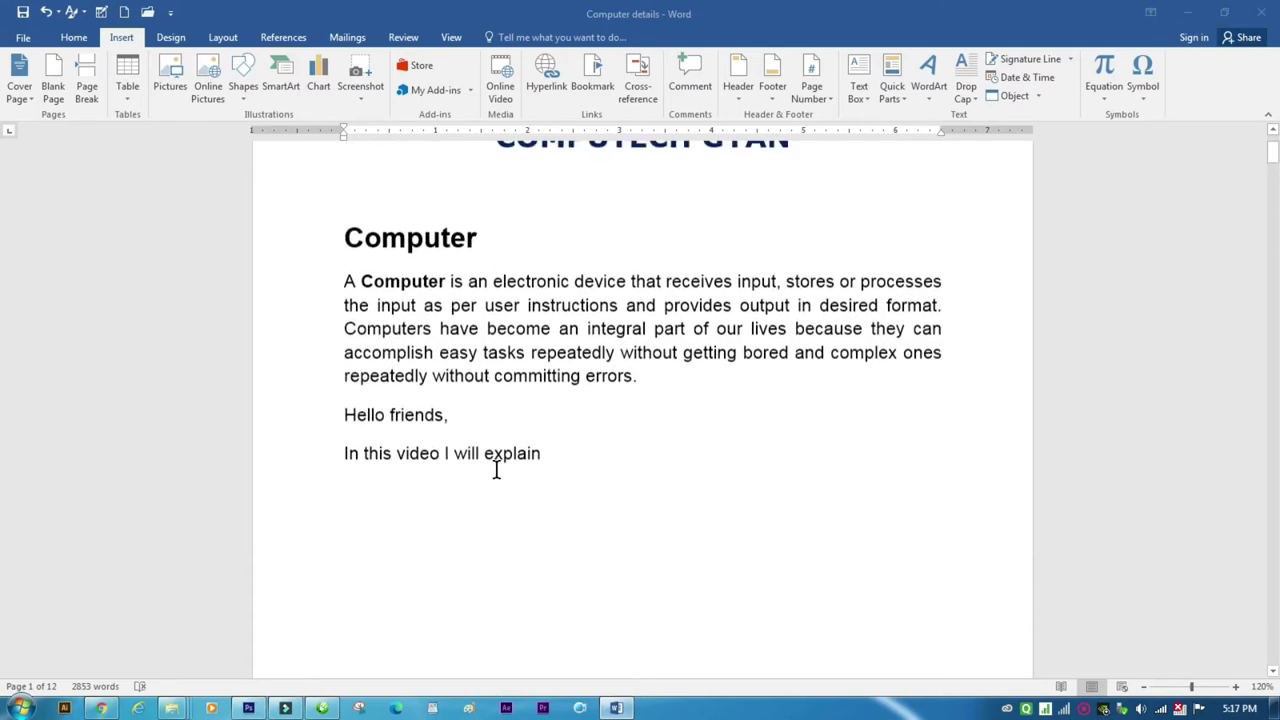
pyautogui.scroll(2, 497, 468)
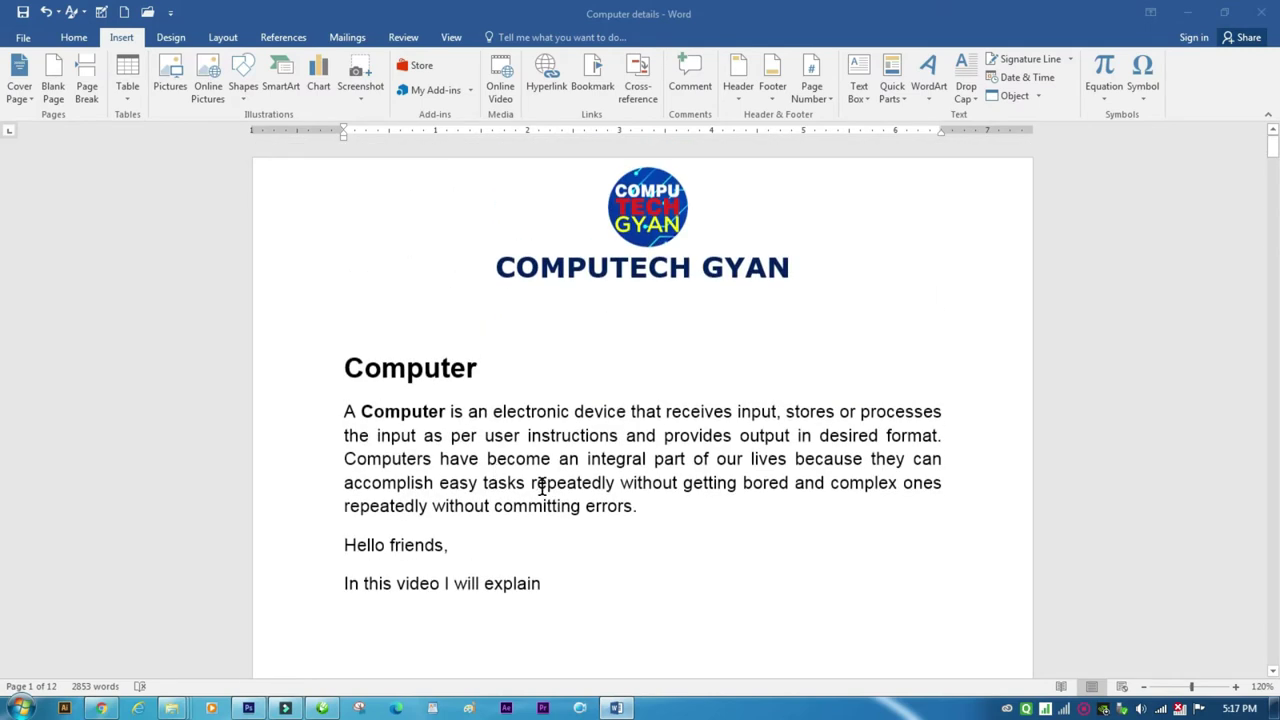
pyautogui.scroll(-2, 531, 451)
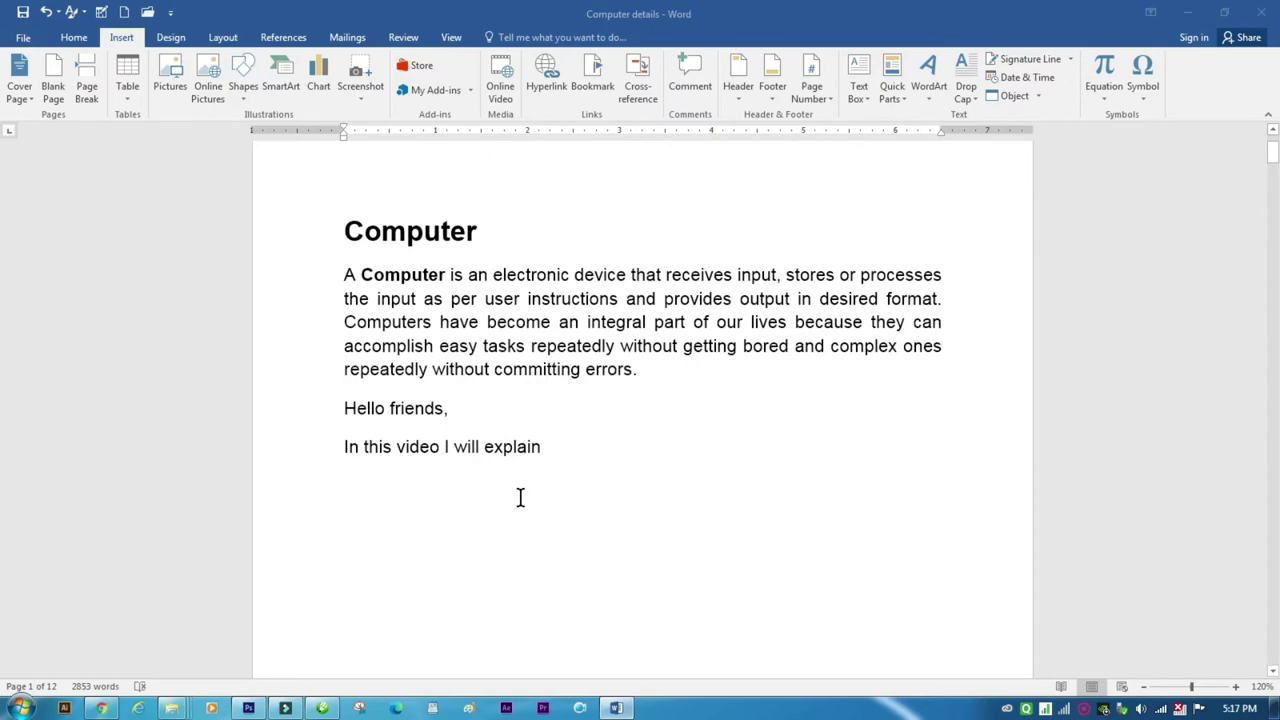
pyautogui.scroll(-4, 520, 497)
pyautogui.scroll(-6, 522, 499)
pyautogui.scroll(-6, 522, 499)
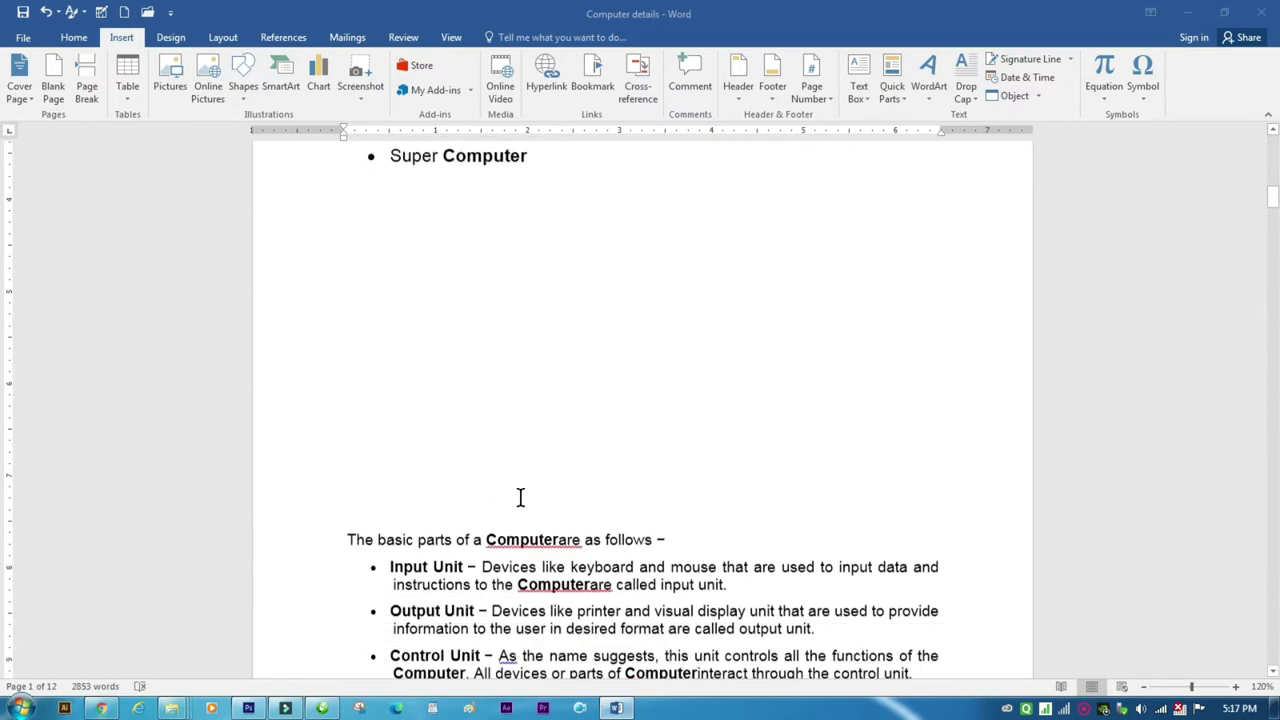
pyautogui.scroll(-5, 510, 498)
pyautogui.scroll(-4, 366, 462)
pyautogui.scroll(7, 363, 451)
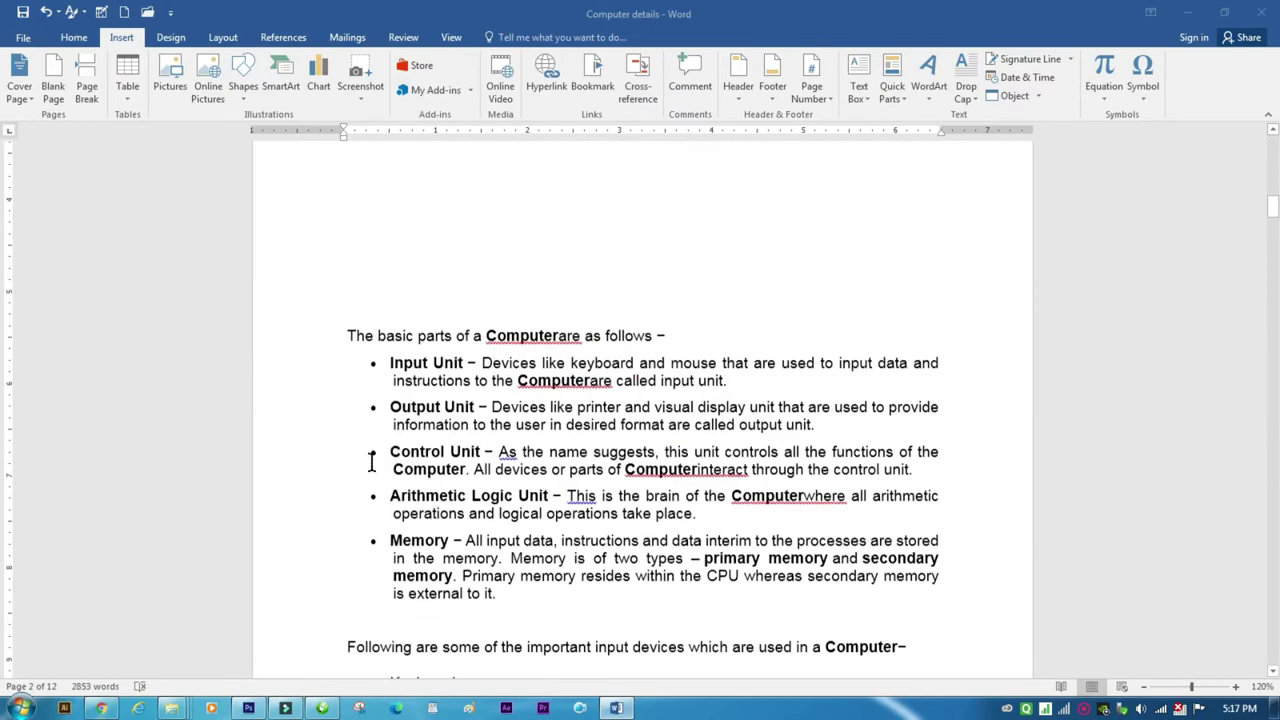
pyautogui.scroll(-1, 395, 480)
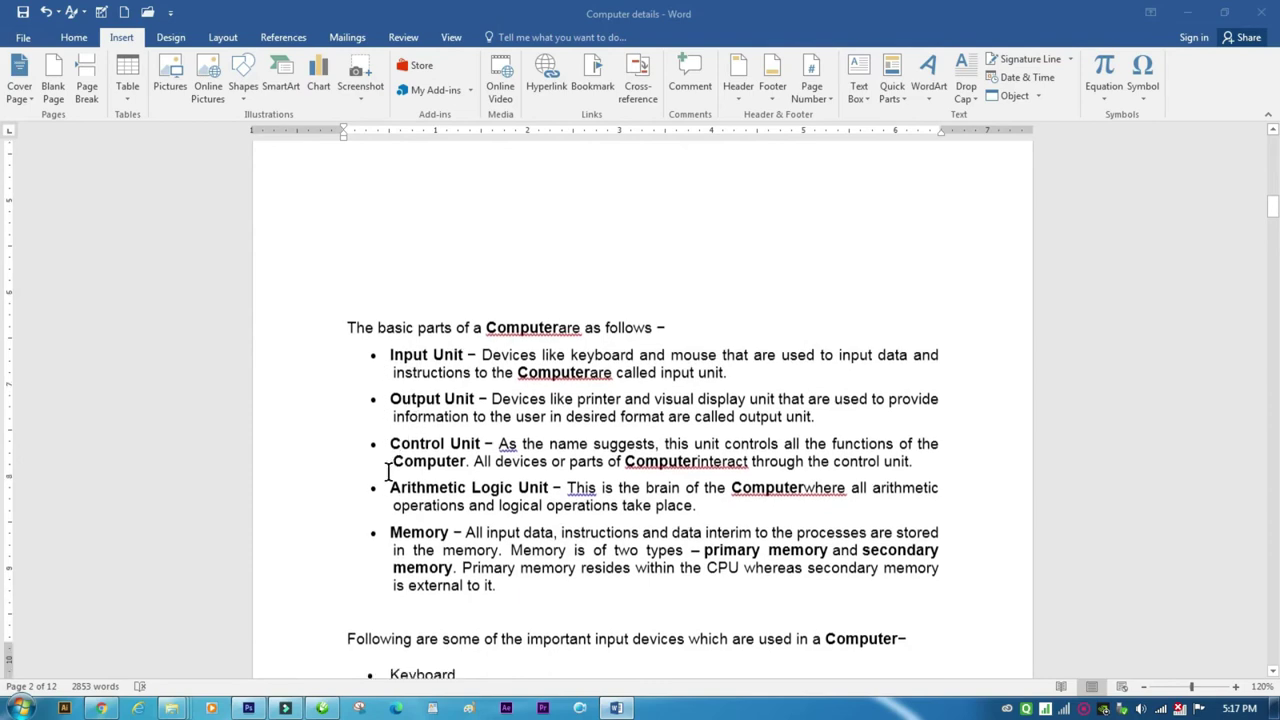
pyautogui.scroll(-5, 391, 478)
pyautogui.scroll(-4, 391, 470)
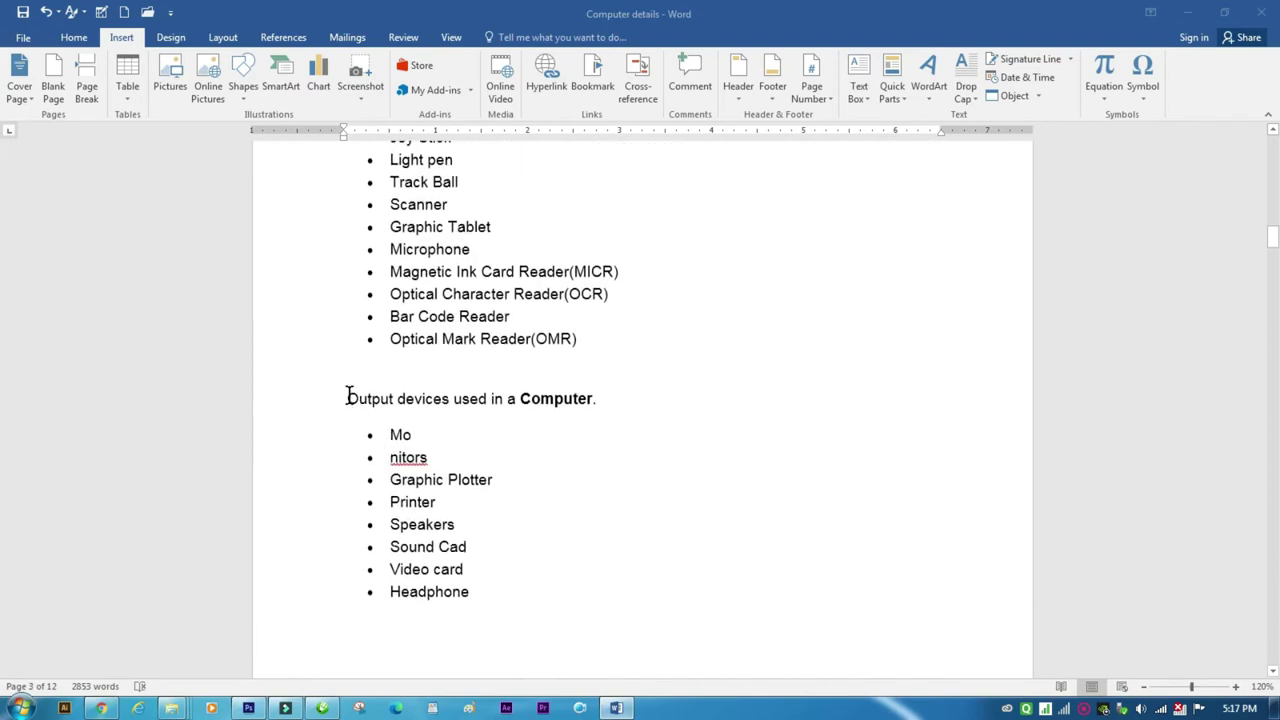
# Step: Format the 'Output devices used in a Computer.' line bold (Ctrl+B) with red font colour
pyautogui.moveTo(347, 398); pyautogui.dragTo(653, 413)
pyautogui.hotkey('ctrl', 'b')
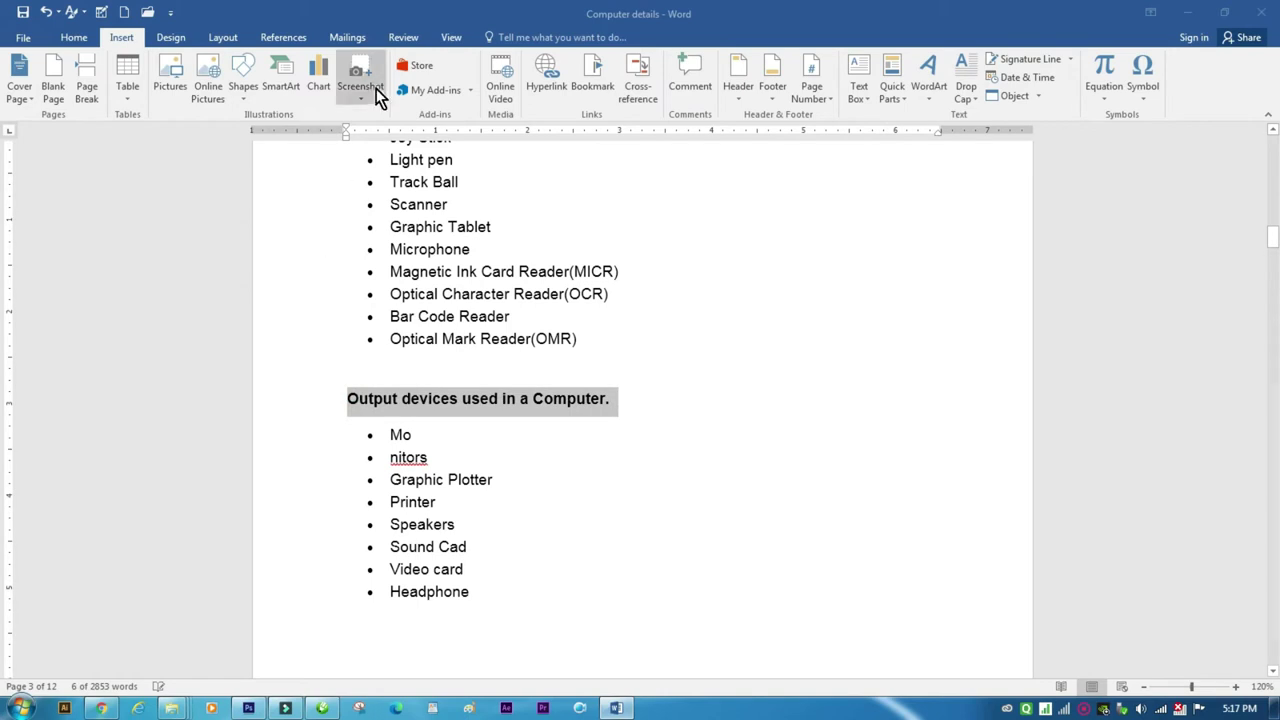
pyautogui.click(70, 37)
pyautogui.click(315, 92)
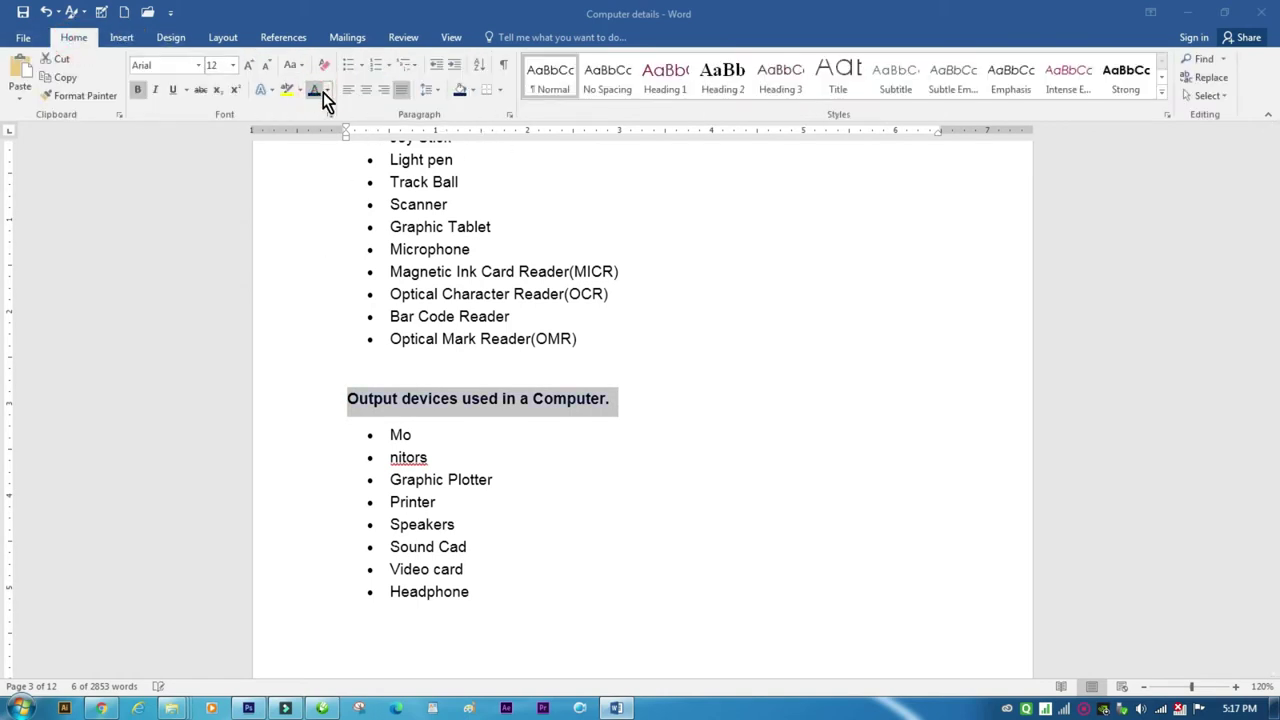
pyautogui.click(326, 90)
pyautogui.click(328, 233)
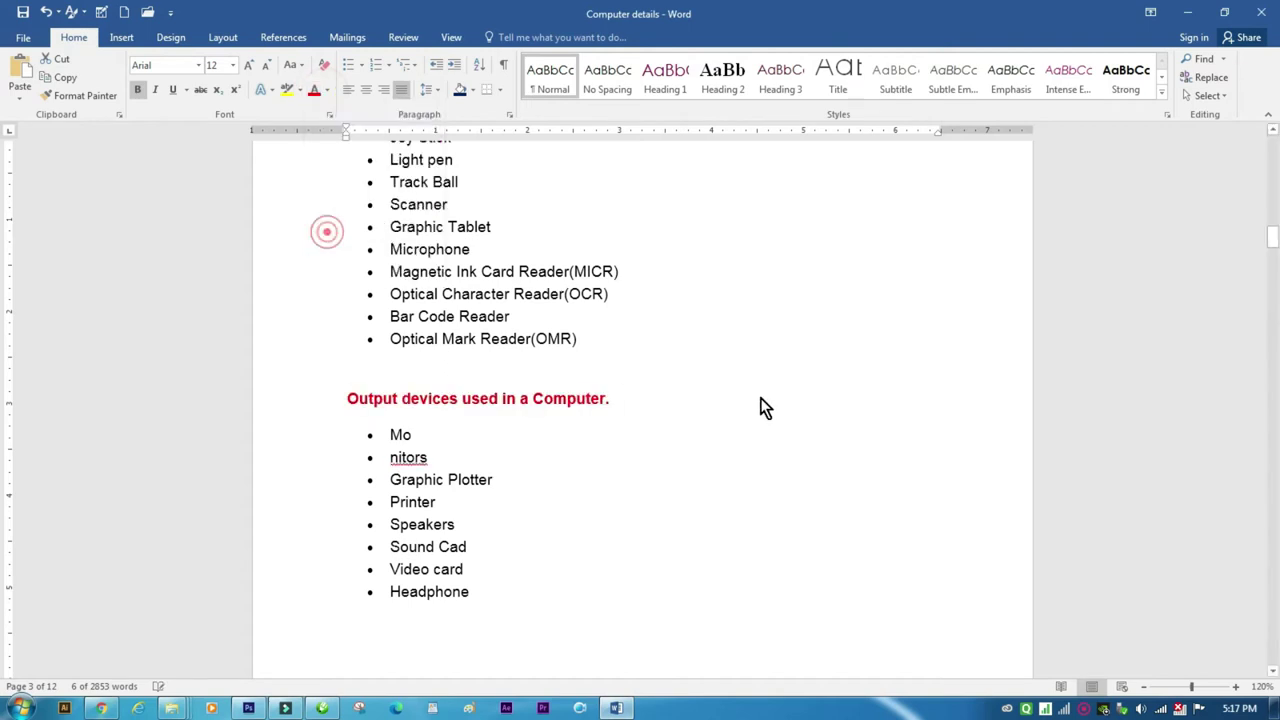
pyautogui.click(708, 426)
pyautogui.click(347, 398)
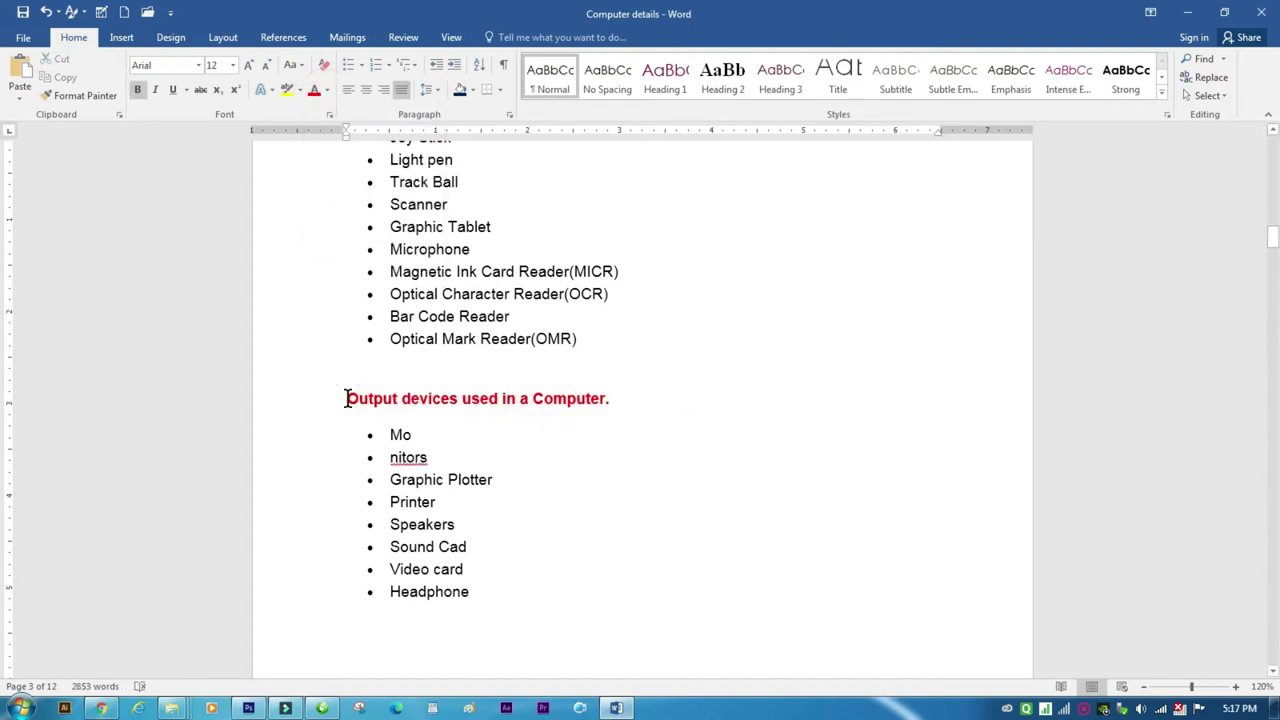
# Step: Insert a page break before the red 'Output devices used in a Computer.' heading
pyautogui.click(24, 45)
pyautogui.click(30, 34)
pyautogui.click(122, 38)
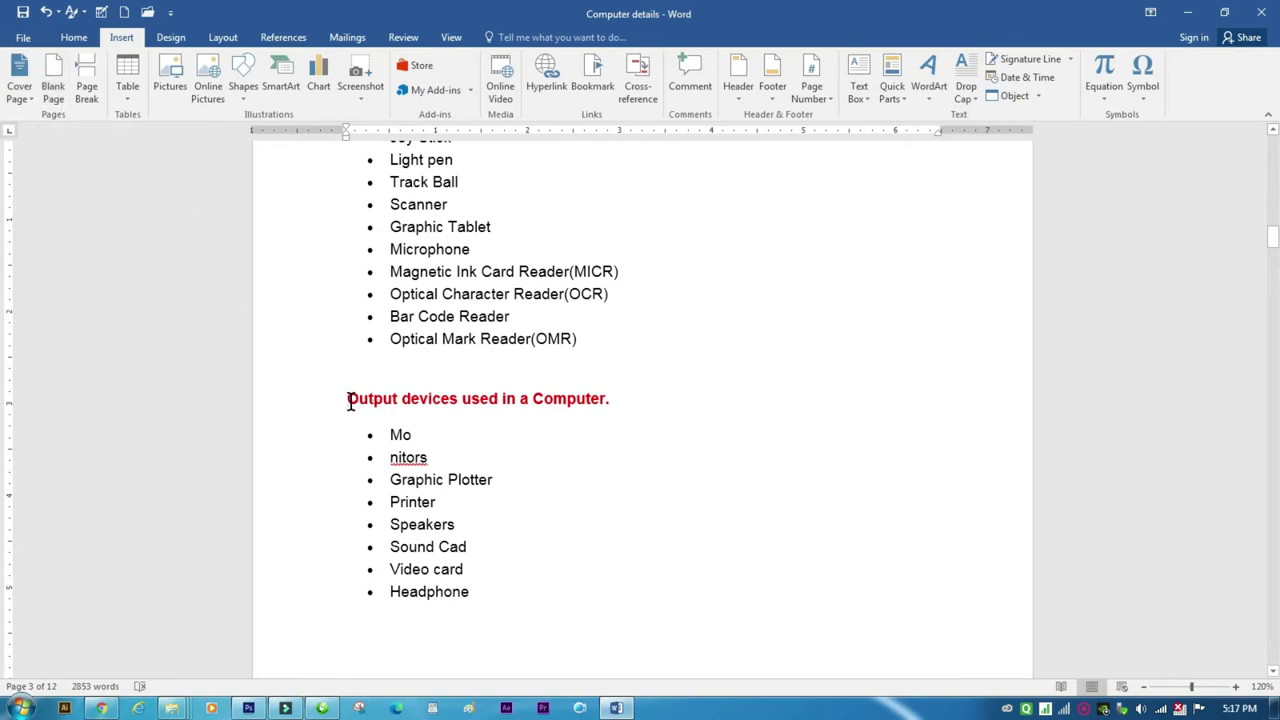
pyautogui.click(345, 397)
pyautogui.click(87, 92)
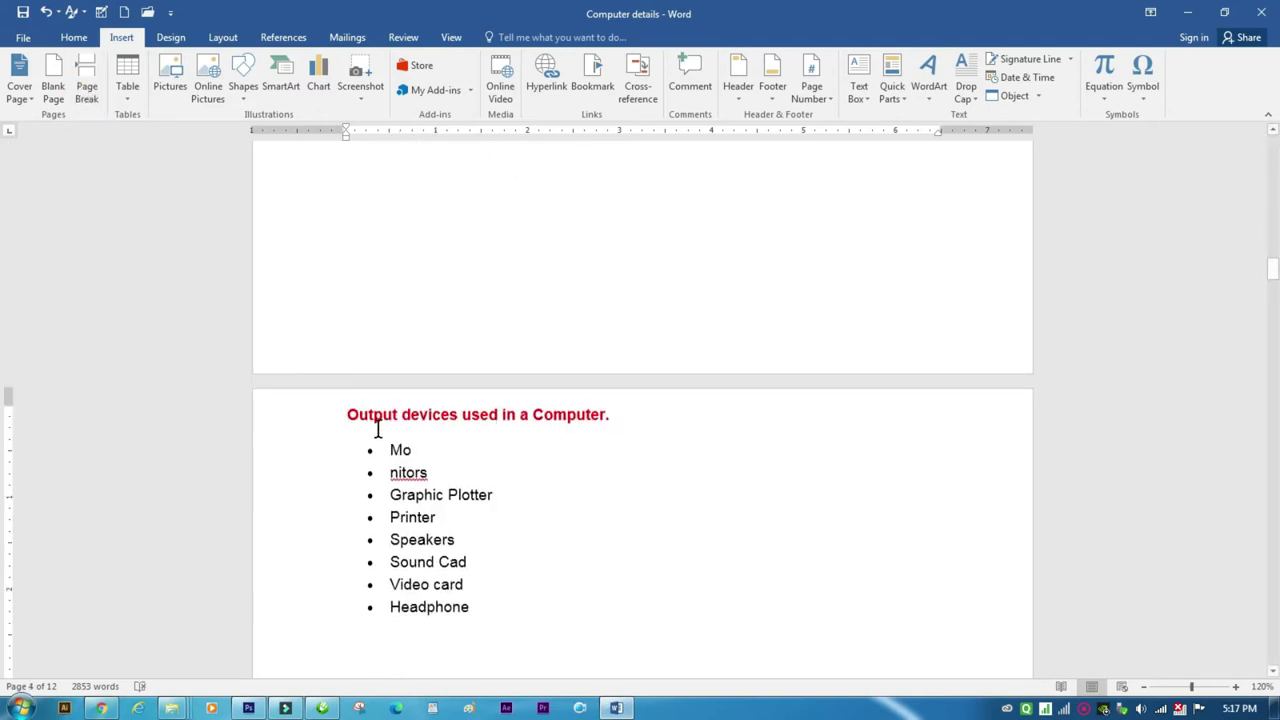
# Step: Hide the white space between pages and scroll back up to review the pages
pyautogui.scroll(1, 363, 451)
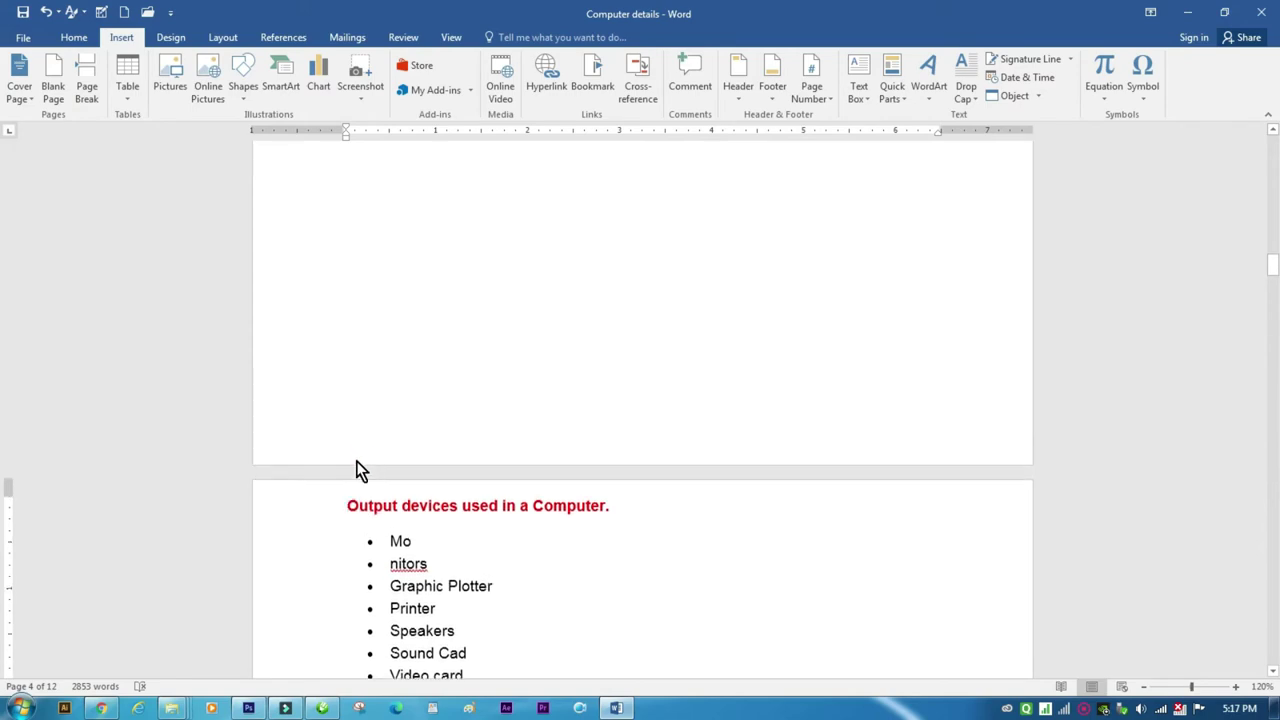
pyautogui.scroll(1, 711, 374)
pyautogui.scroll(4, 711, 374)
pyautogui.scroll(5, 711, 374)
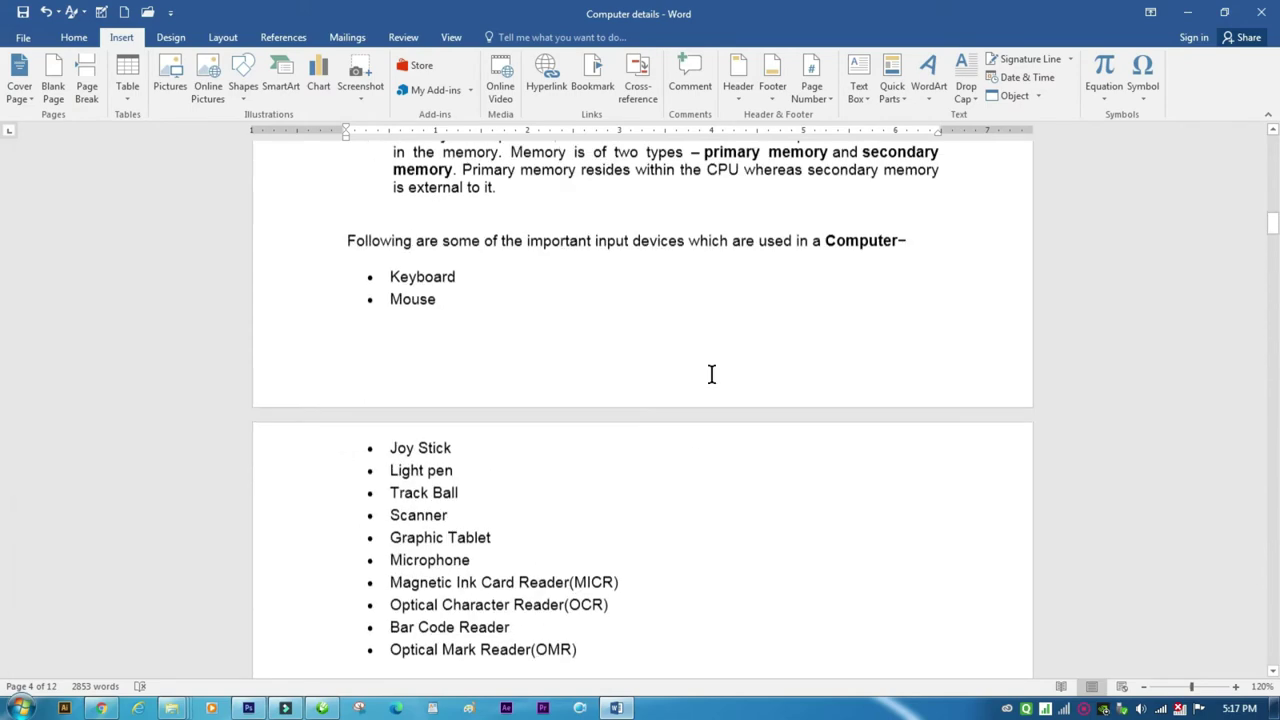
pyautogui.scroll(3, 711, 374)
pyautogui.scroll(3, 677, 334)
pyautogui.scroll(3, 671, 349)
pyautogui.scroll(3, 593, 334)
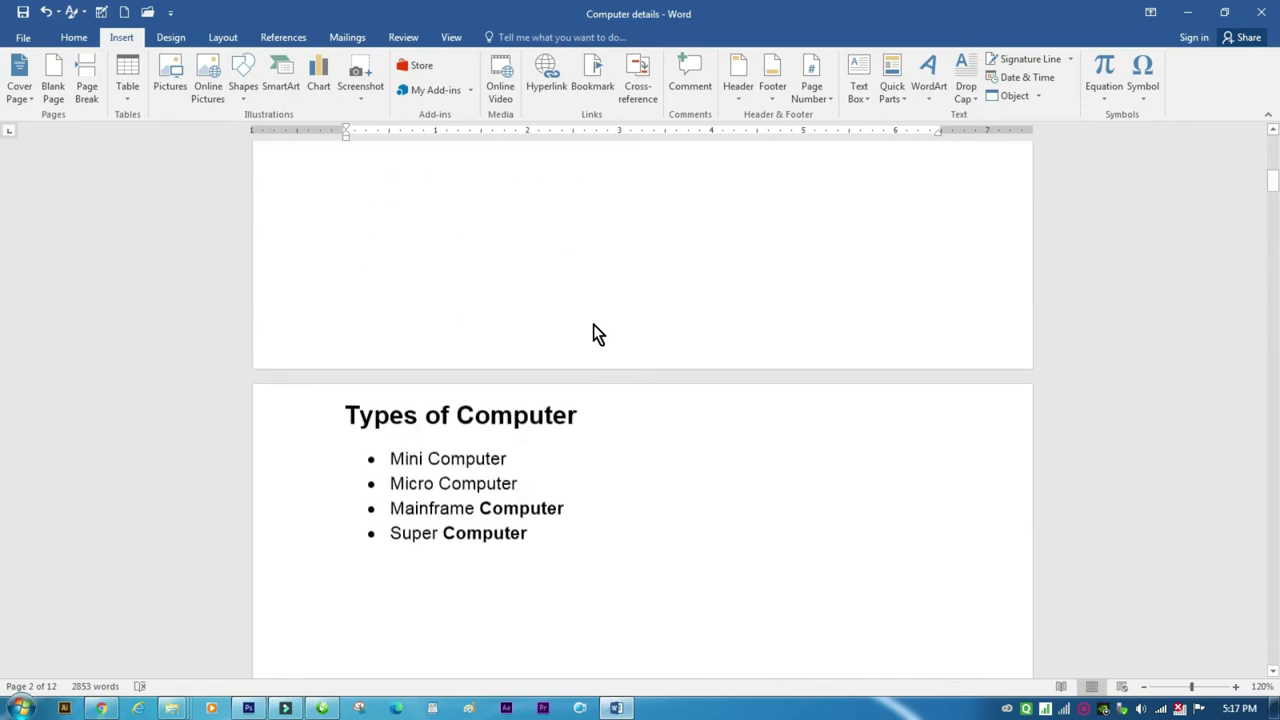
pyautogui.doubleClick(380, 382)
pyautogui.scroll(-2, 583, 412)
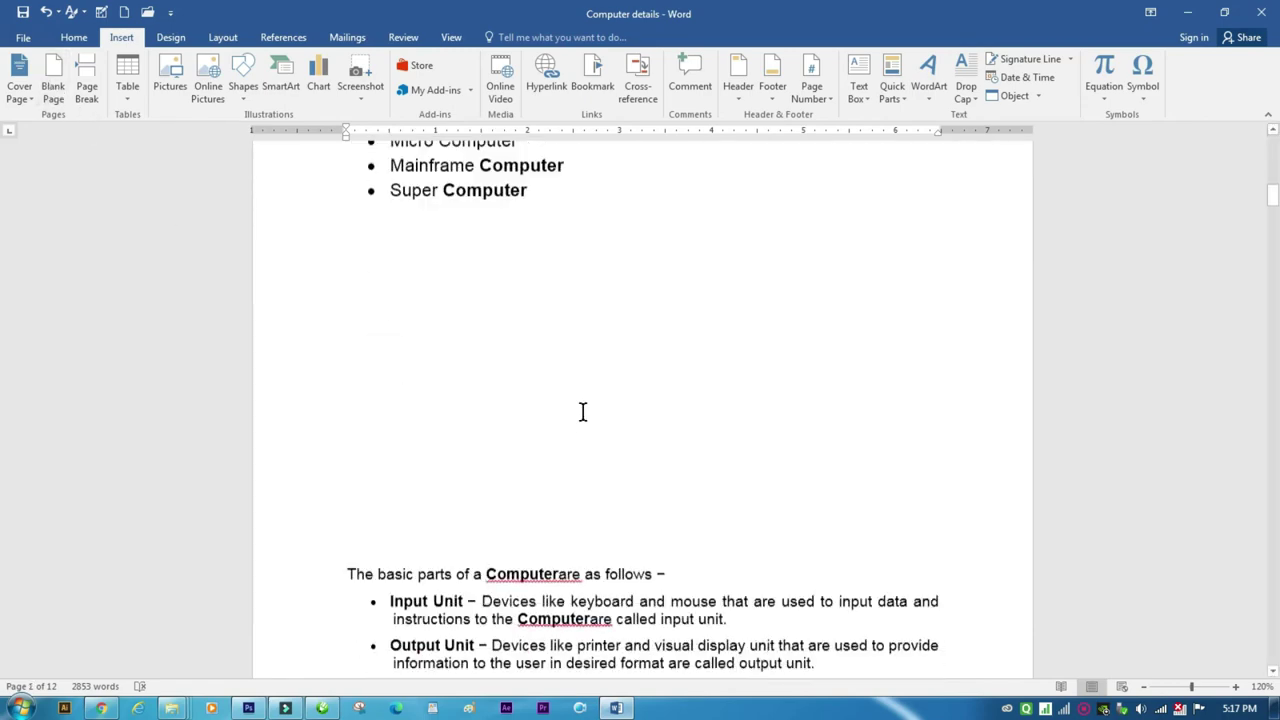
pyautogui.scroll(5, 585, 411)
pyautogui.scroll(5, 585, 410)
pyautogui.scroll(2, 580, 417)
pyautogui.scroll(-2, 590, 449)
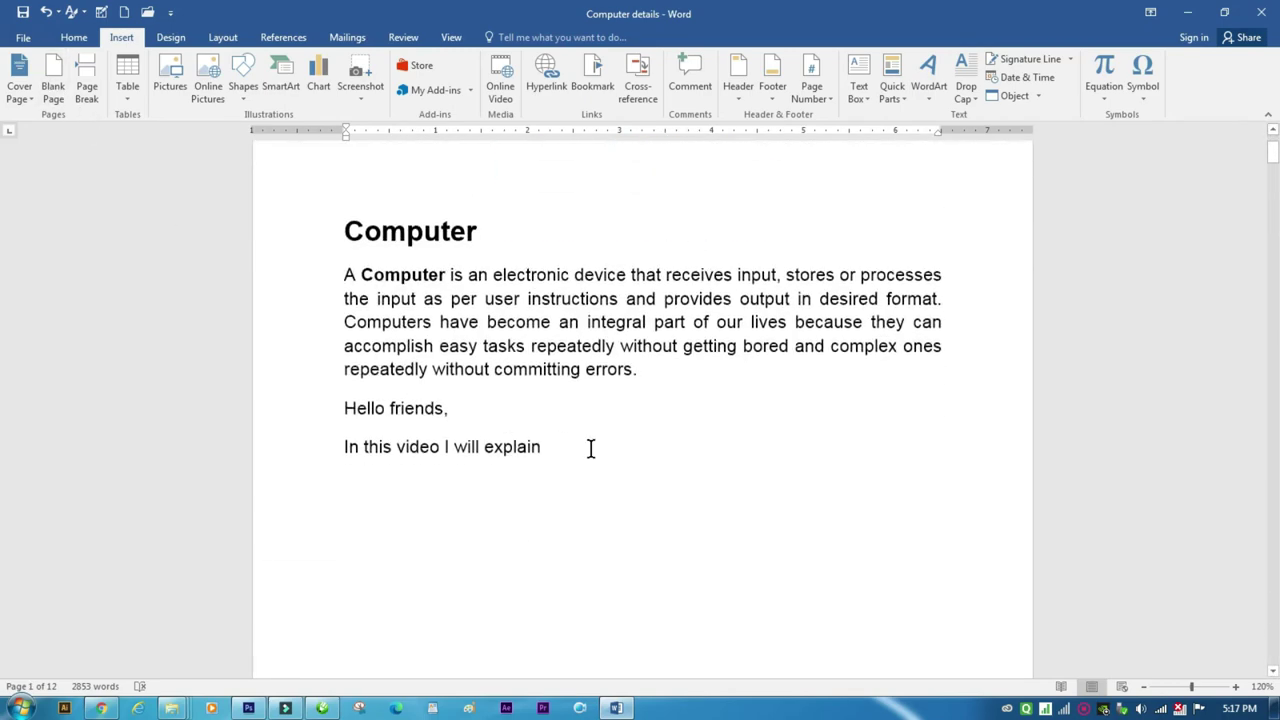
pyautogui.scroll(-15, 590, 449)
pyautogui.scroll(-1, 590, 446)
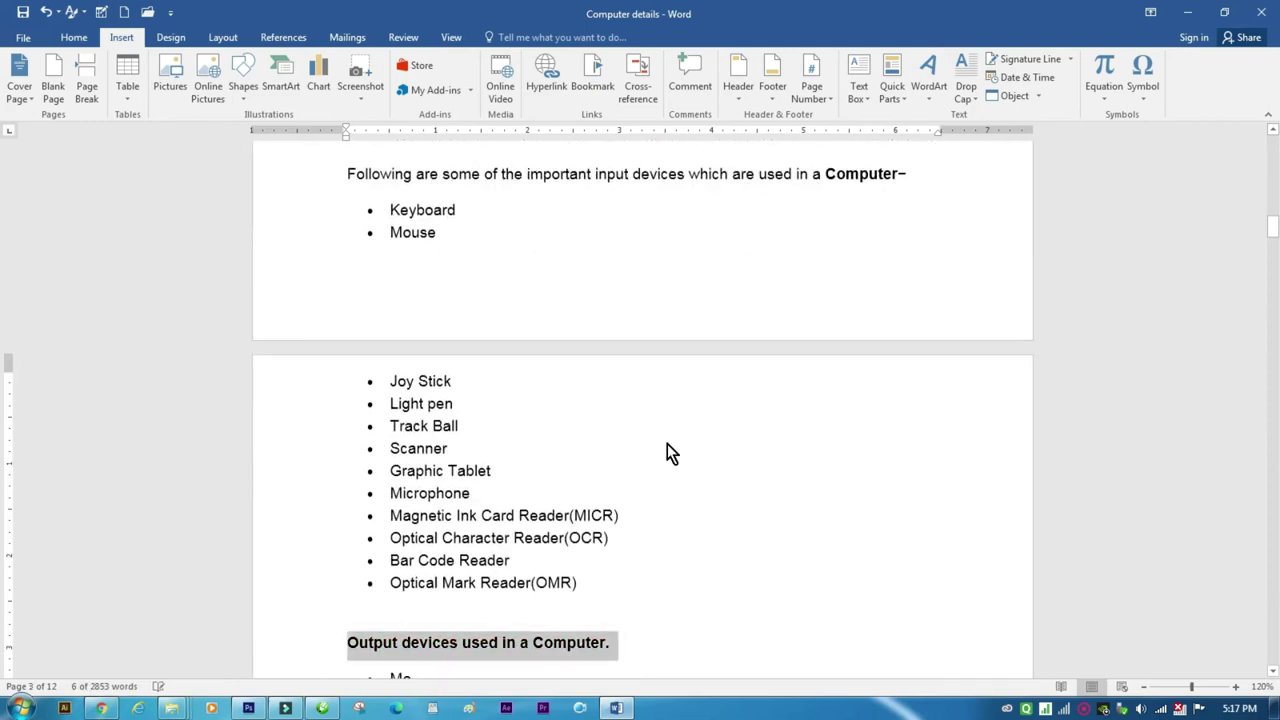
# Step: Scroll through the opening pages to review the Types of Computer and input devices sections
pyautogui.scroll(3, 667, 444)
pyautogui.scroll(3, 667, 444)
pyautogui.scroll(3, 667, 444)
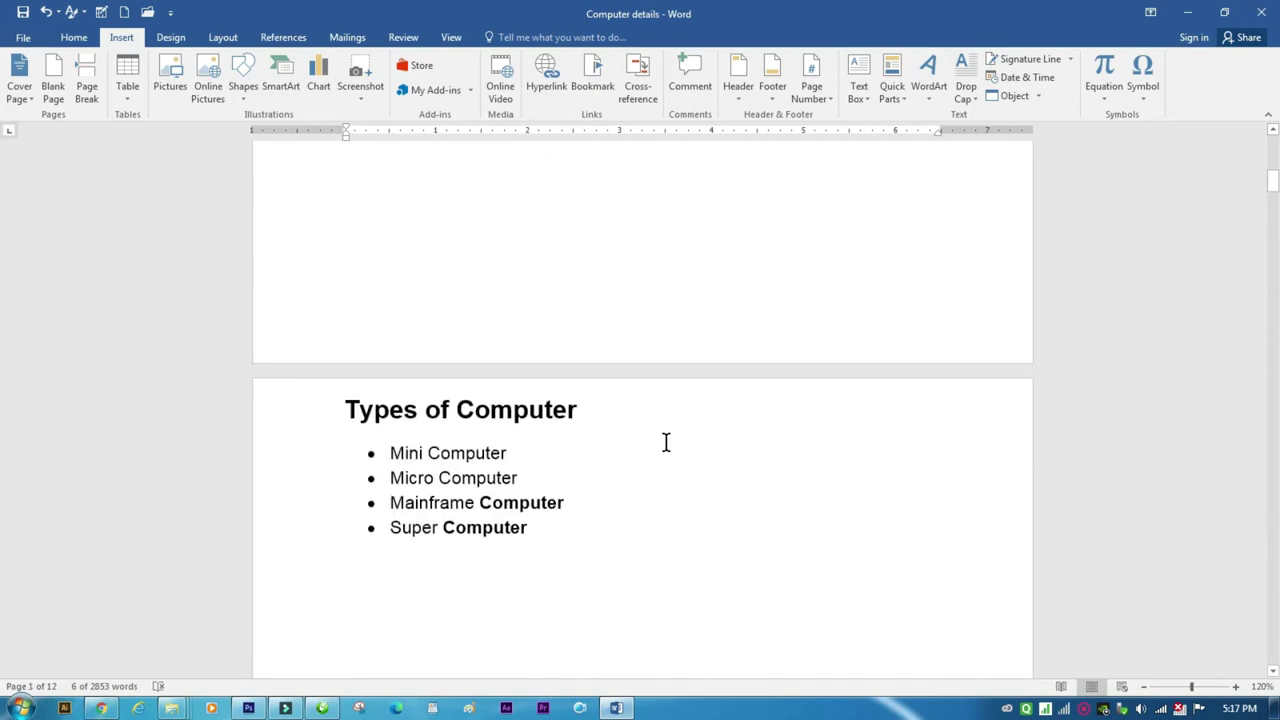
pyautogui.scroll(-9, 666, 442)
pyautogui.scroll(-5, 666, 442)
pyautogui.scroll(10, 651, 437)
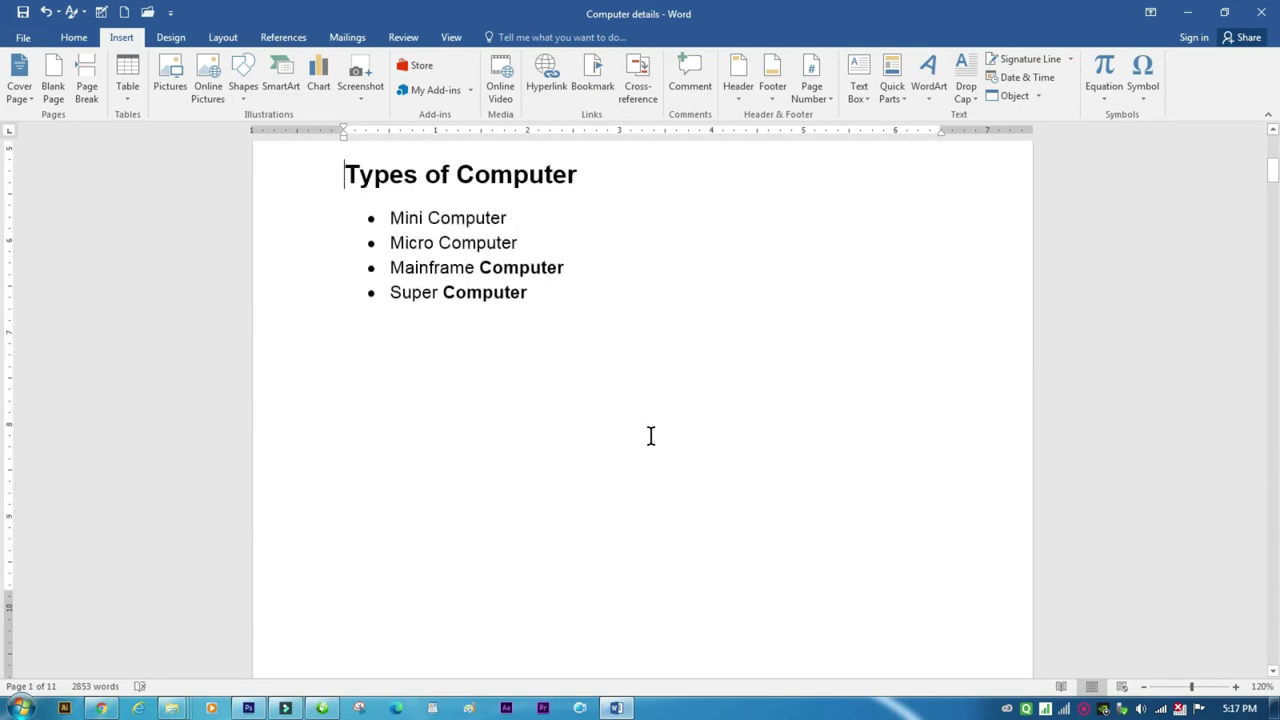
pyautogui.scroll(3, 650, 435)
pyautogui.scroll(3, 640, 423)
pyautogui.scroll(-5, 246, 306)
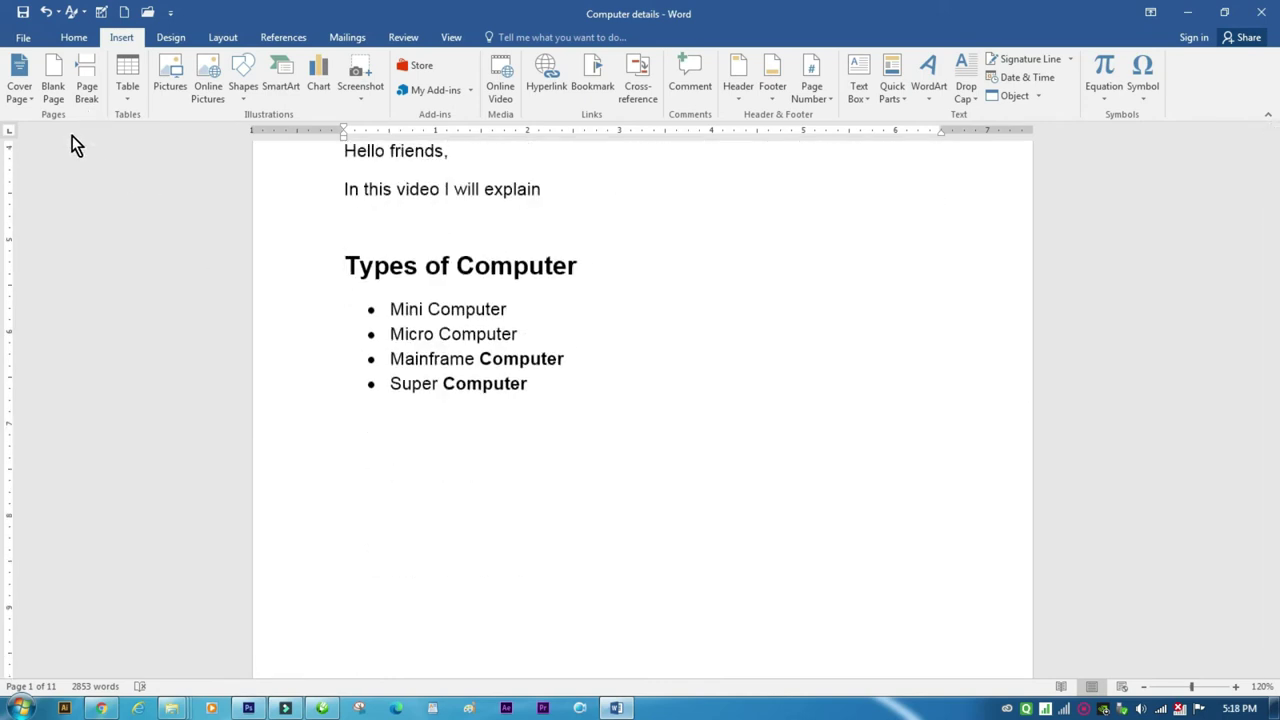
pyautogui.scroll(1, 493, 410)
pyautogui.scroll(3, 493, 410)
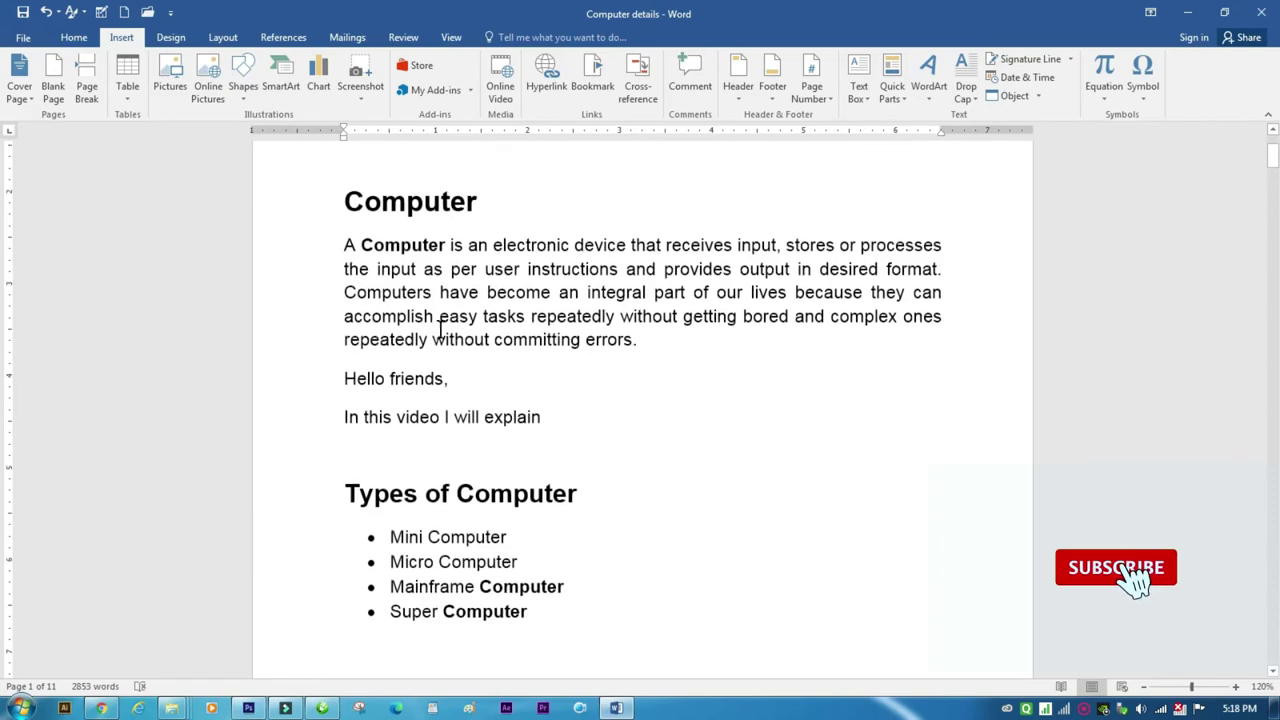
pyautogui.scroll(3, 520, 400)
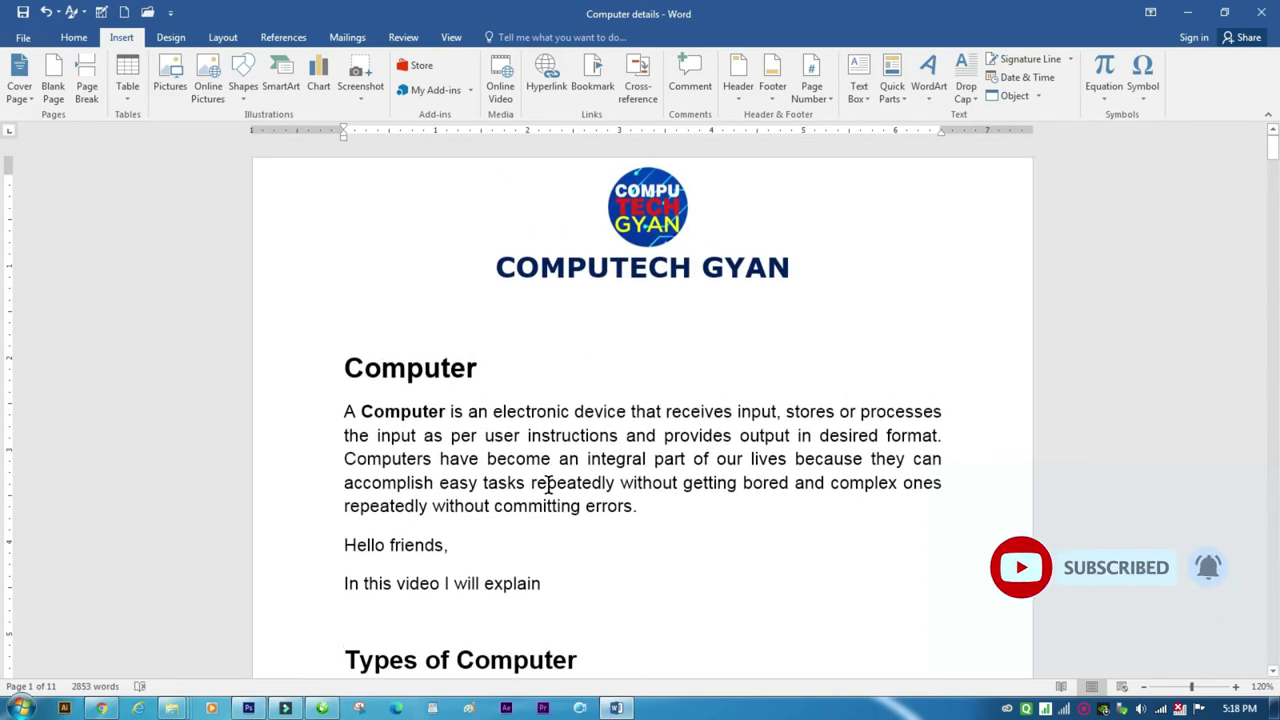
pyautogui.scroll(-1, 548, 488)
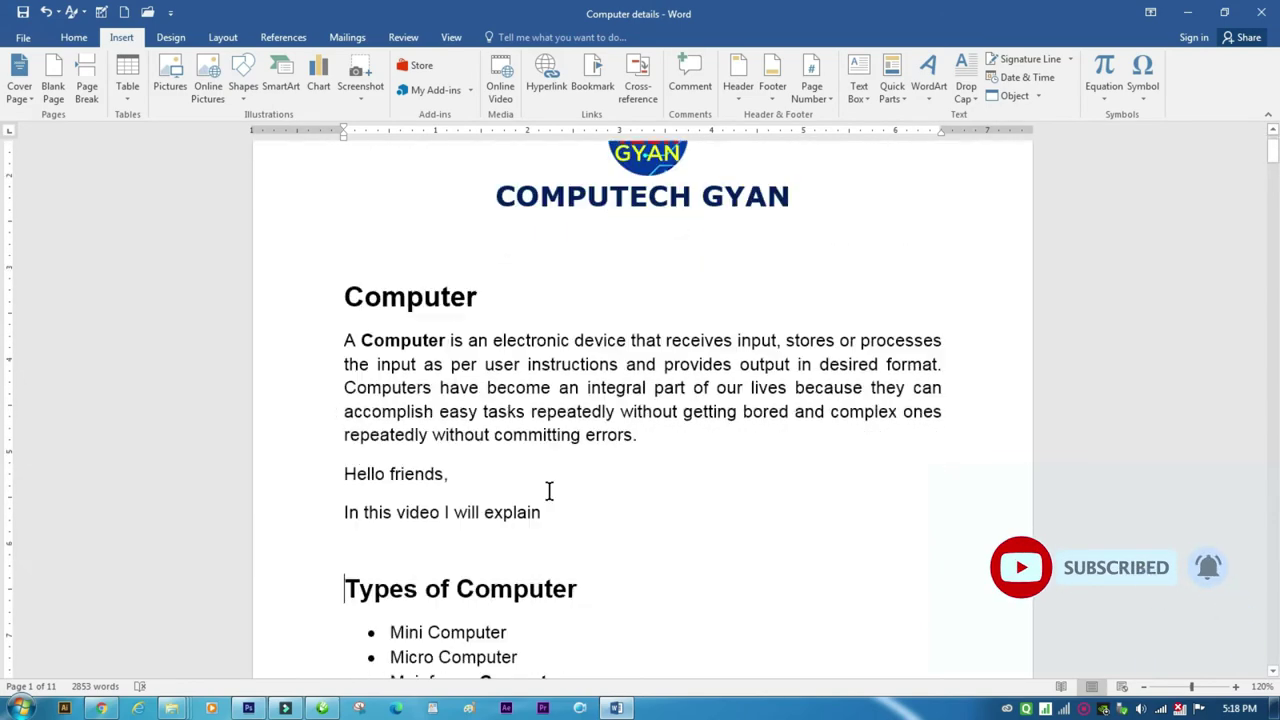
pyautogui.scroll(-2, 548, 488)
pyautogui.scroll(-3, 548, 478)
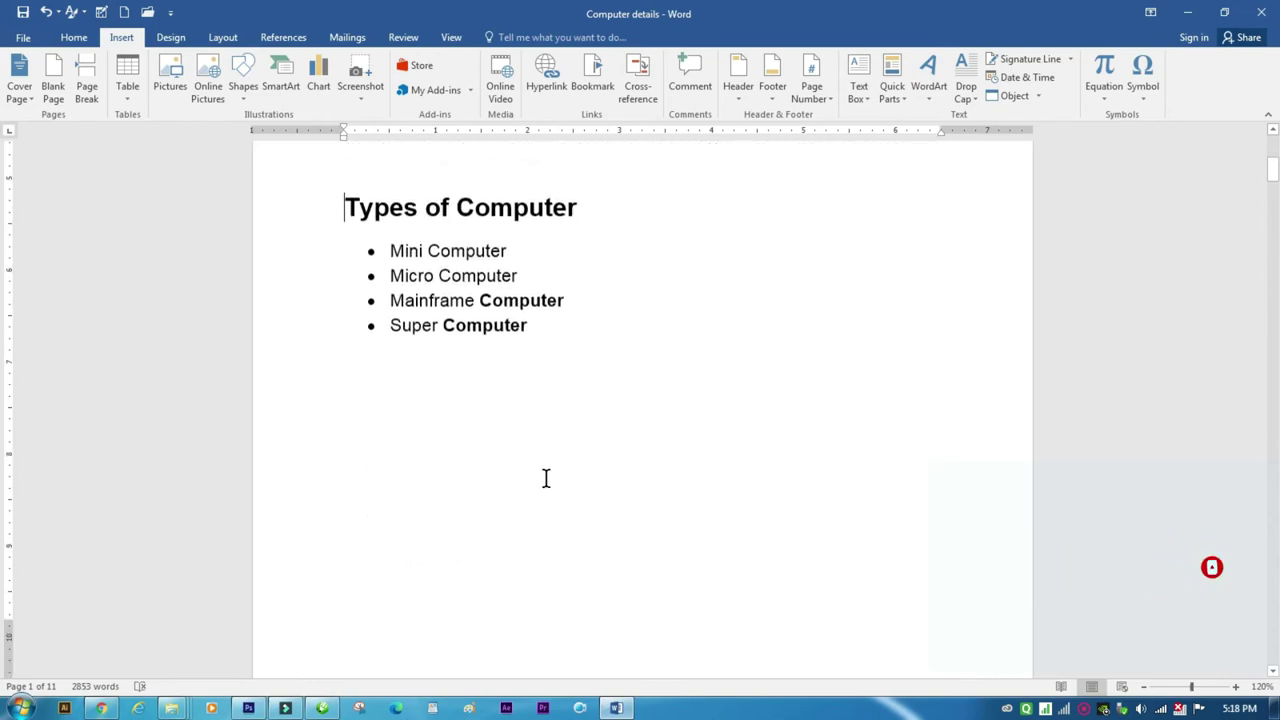
pyautogui.scroll(3, 545, 478)
pyautogui.scroll(3, 545, 478)
pyautogui.scroll(-4, 546, 480)
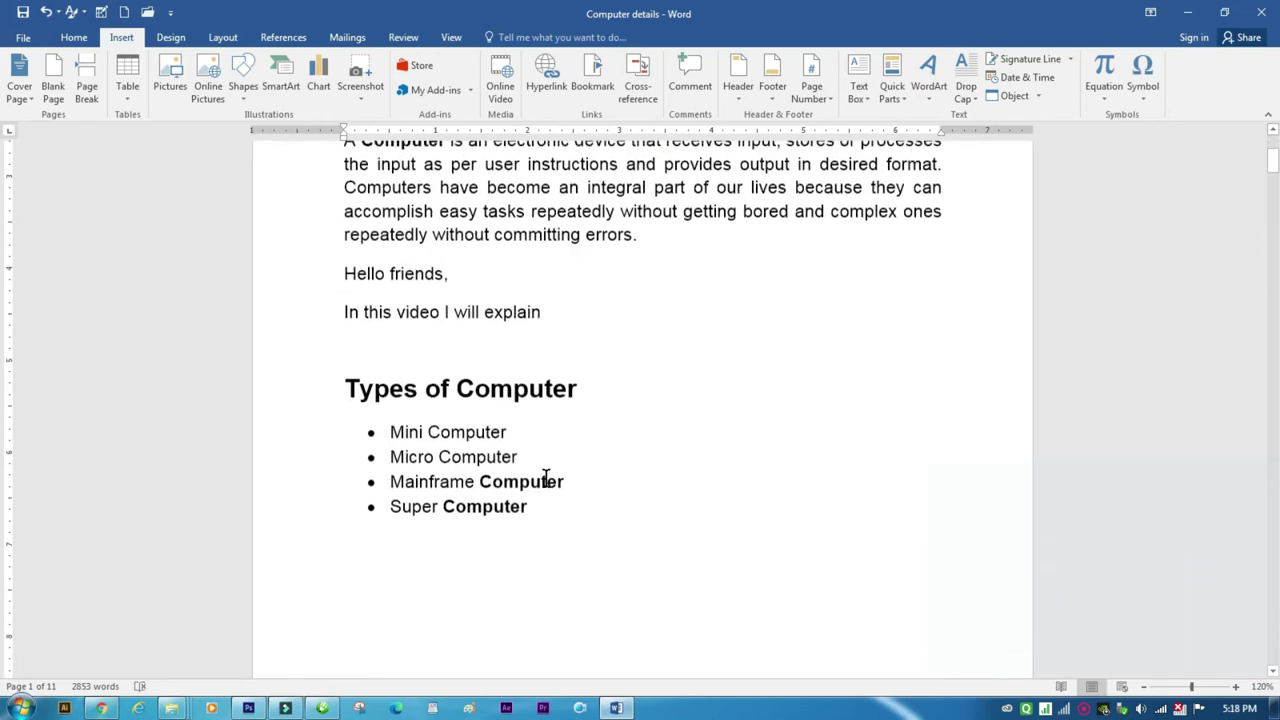
pyautogui.scroll(-3, 546, 480)
pyautogui.scroll(-10, 470, 315)
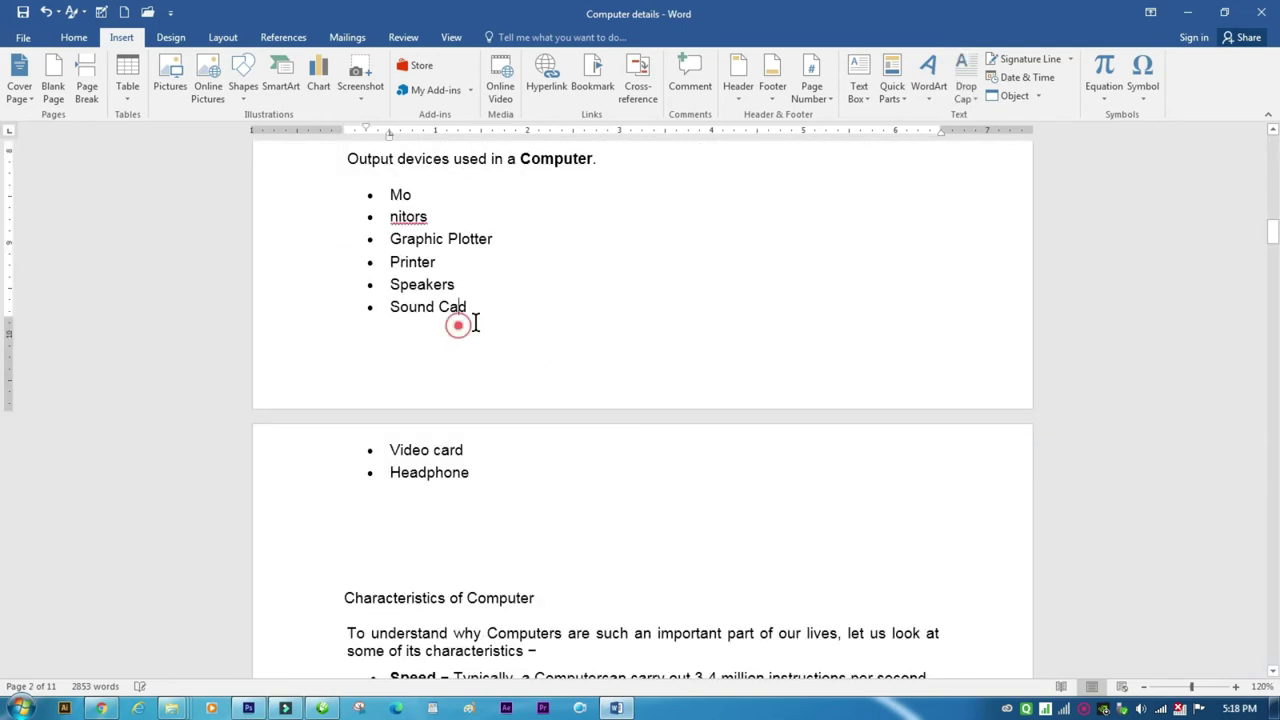
pyautogui.scroll(4, 475, 318)
pyautogui.scroll(3, 482, 314)
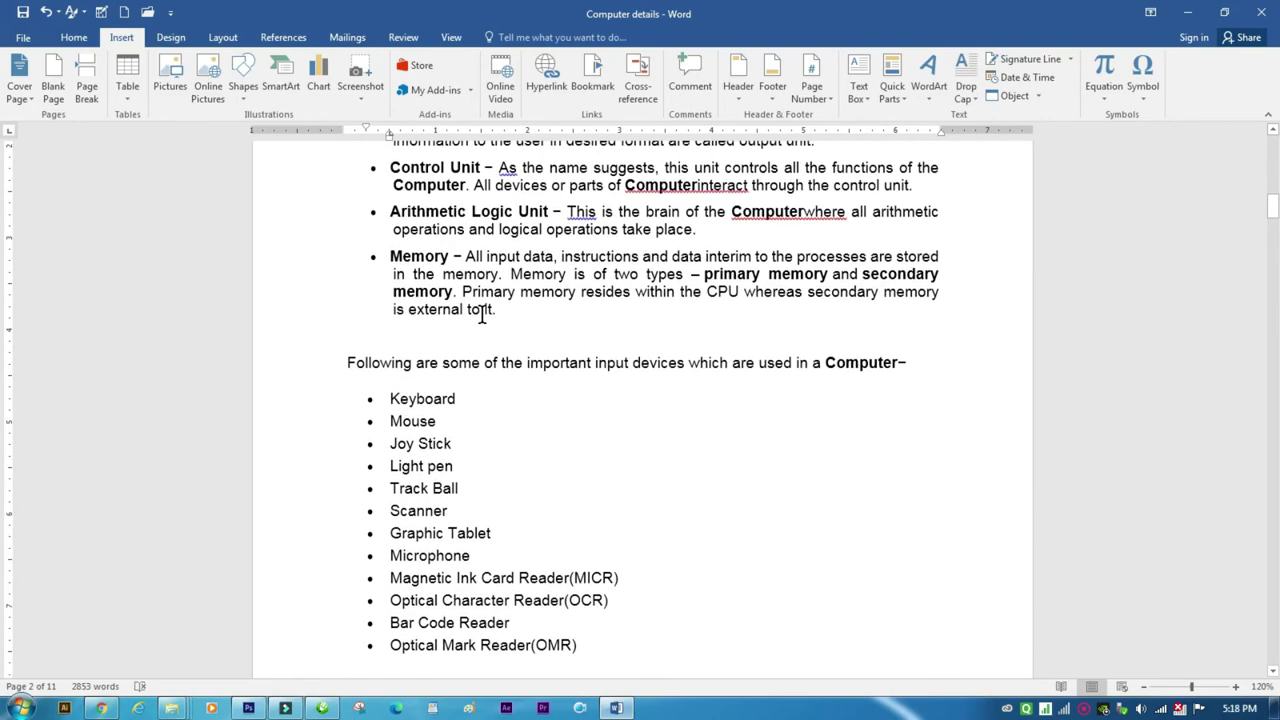
# Step: Insert a blank page before the input devices section
pyautogui.click(468, 343)
pyautogui.click(52, 92)
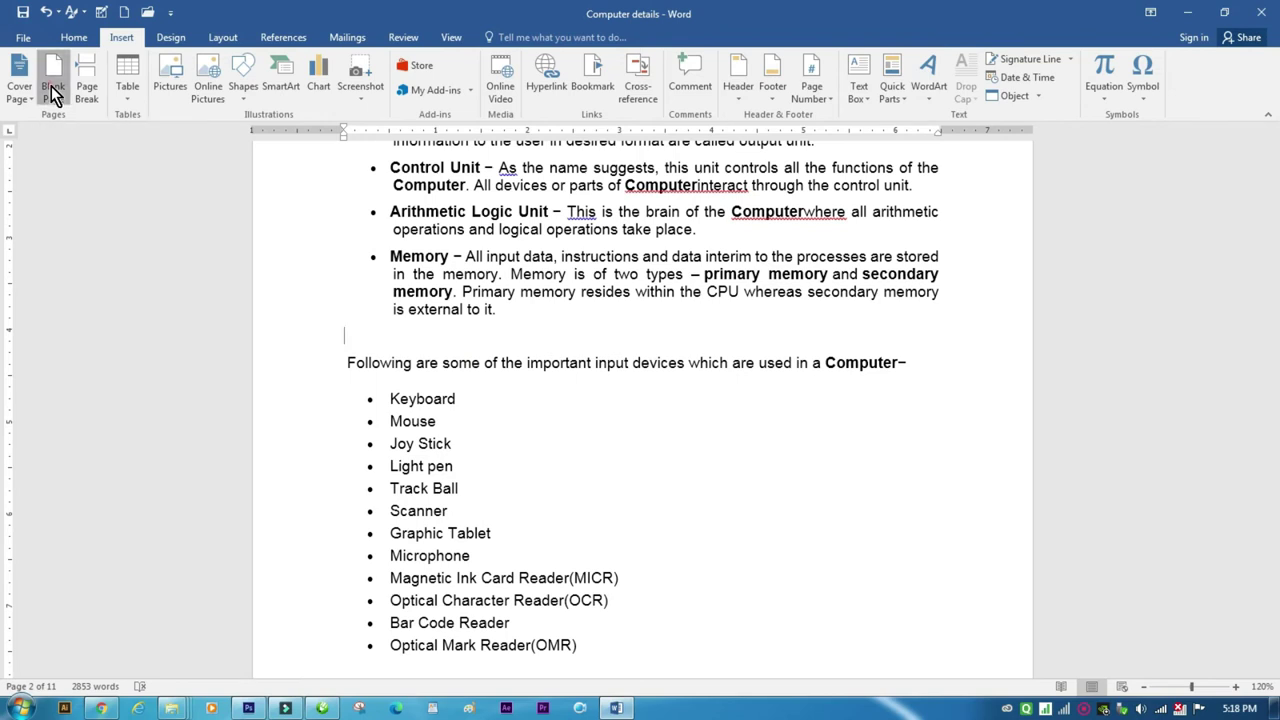
pyautogui.scroll(-3, 479, 413)
pyautogui.scroll(-2, 479, 413)
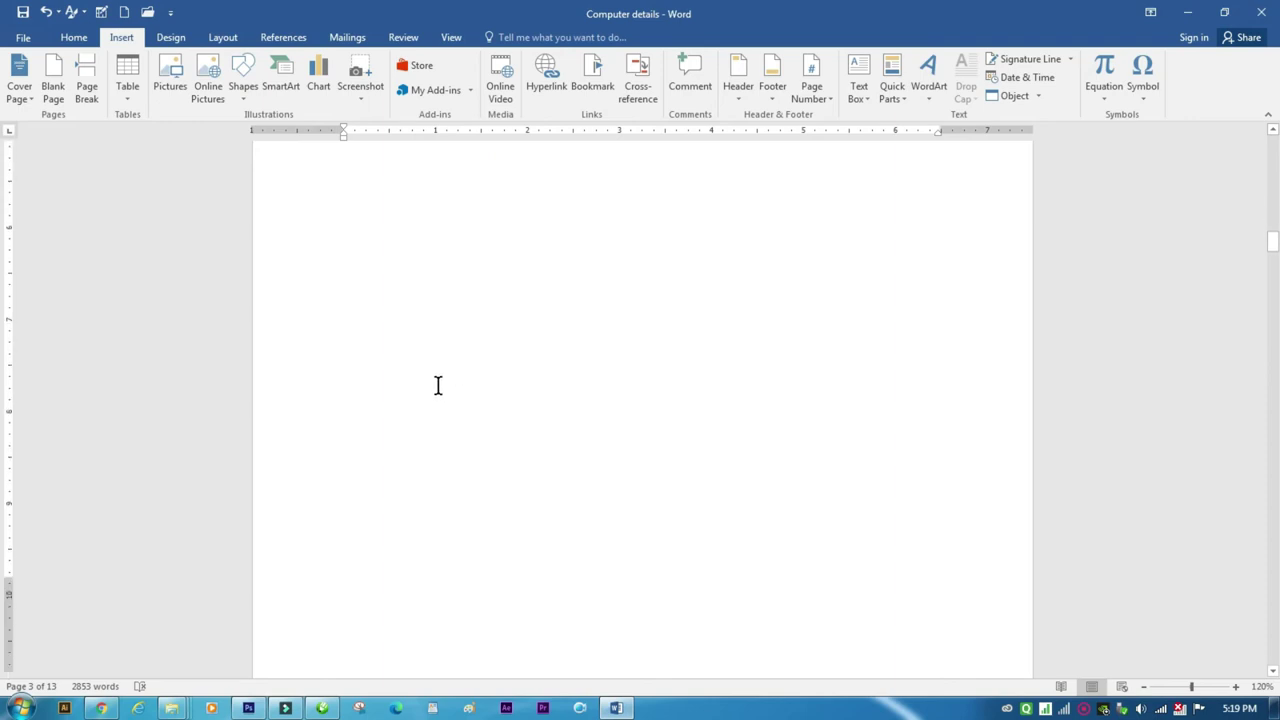
pyautogui.scroll(-2, 400, 375)
pyautogui.scroll(5, 373, 369)
# Step: Insert a blank page before 'Characteristics of Computer', bringing the document to 14 pages
pyautogui.scroll(-5, 374, 380)
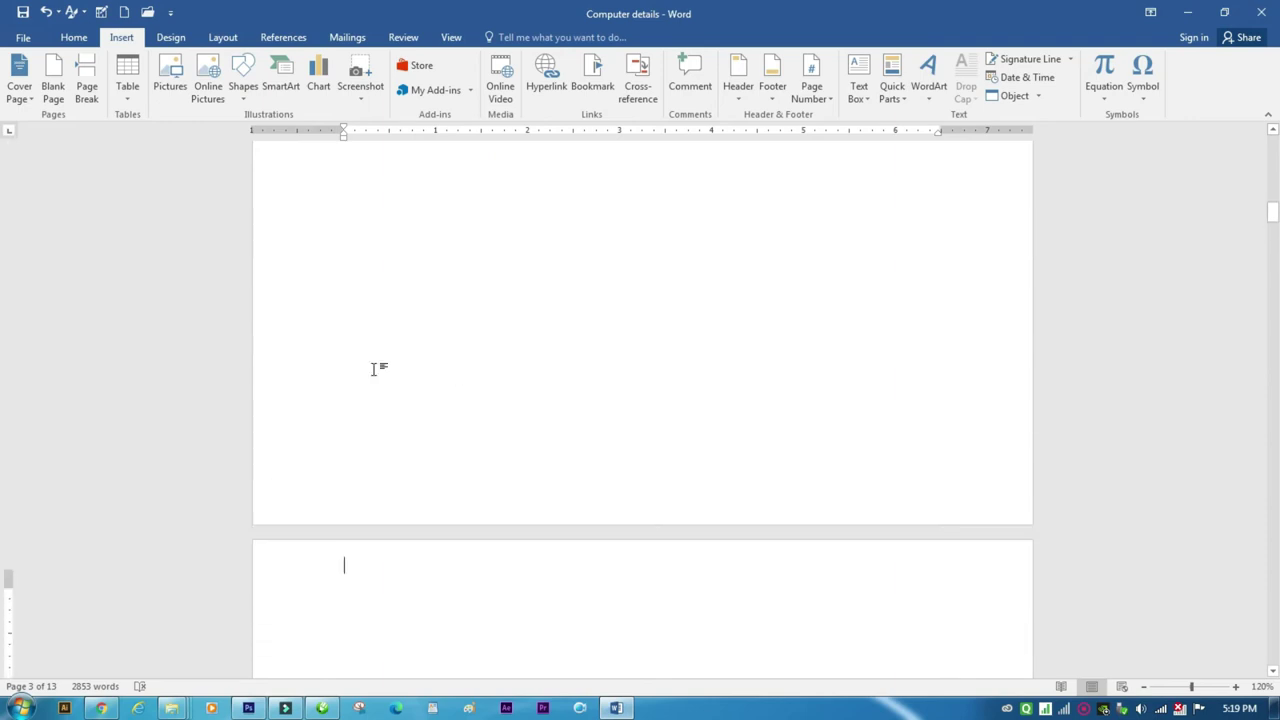
pyautogui.scroll(-3, 374, 380)
pyautogui.scroll(-5, 374, 380)
pyautogui.scroll(-1, 374, 370)
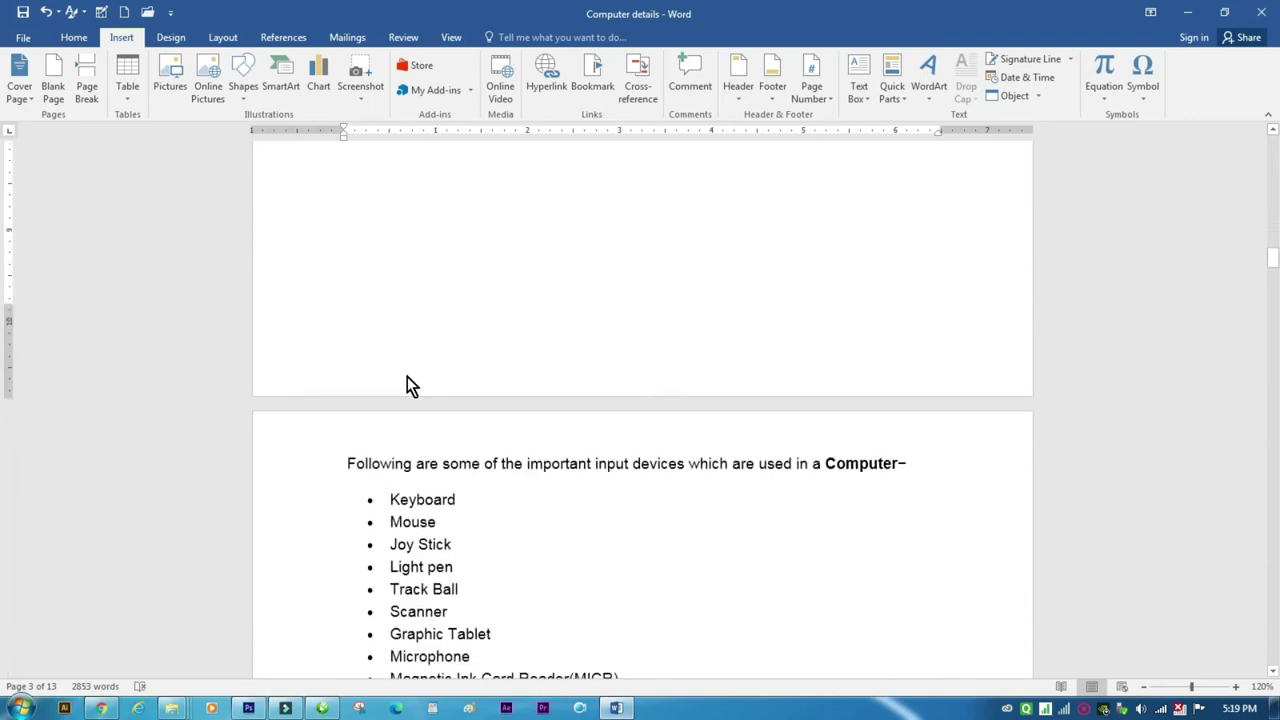
pyautogui.scroll(-5, 406, 380)
pyautogui.scroll(-4, 360, 366)
pyautogui.scroll(-3, 397, 366)
pyautogui.scroll(-3, 422, 395)
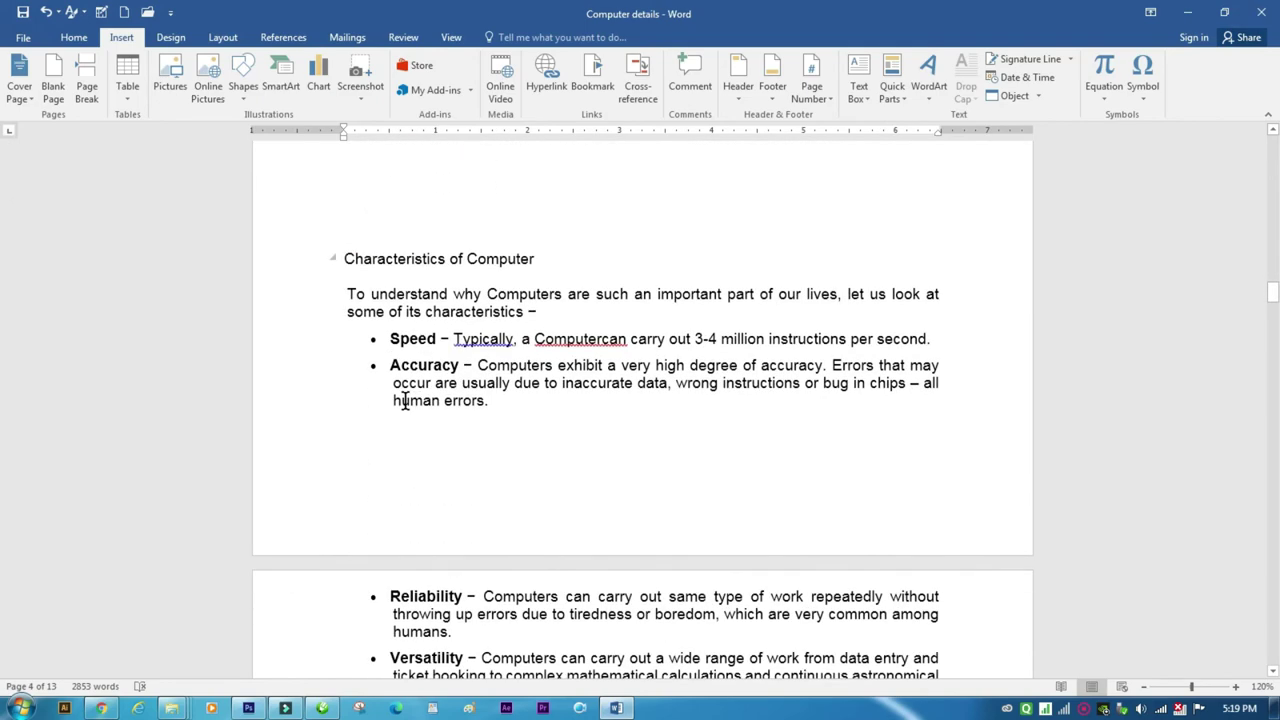
pyautogui.click(390, 229)
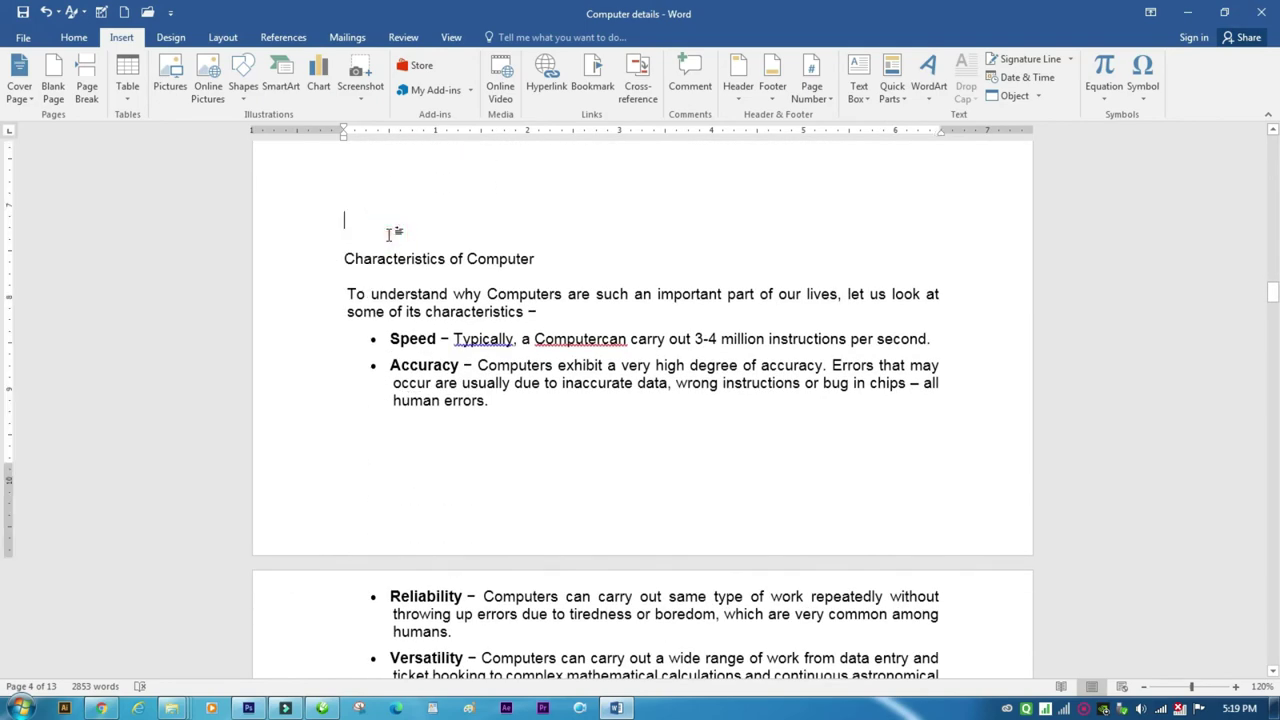
pyautogui.click(55, 93)
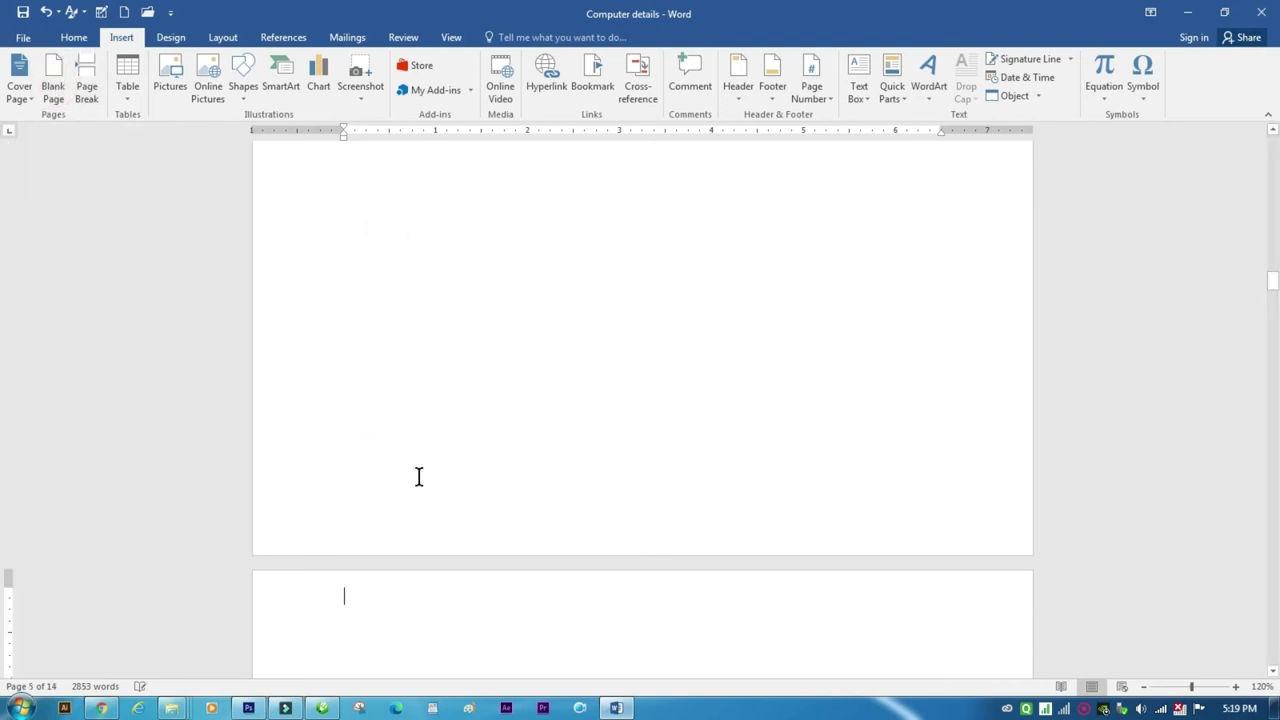
pyautogui.scroll(-5, 420, 477)
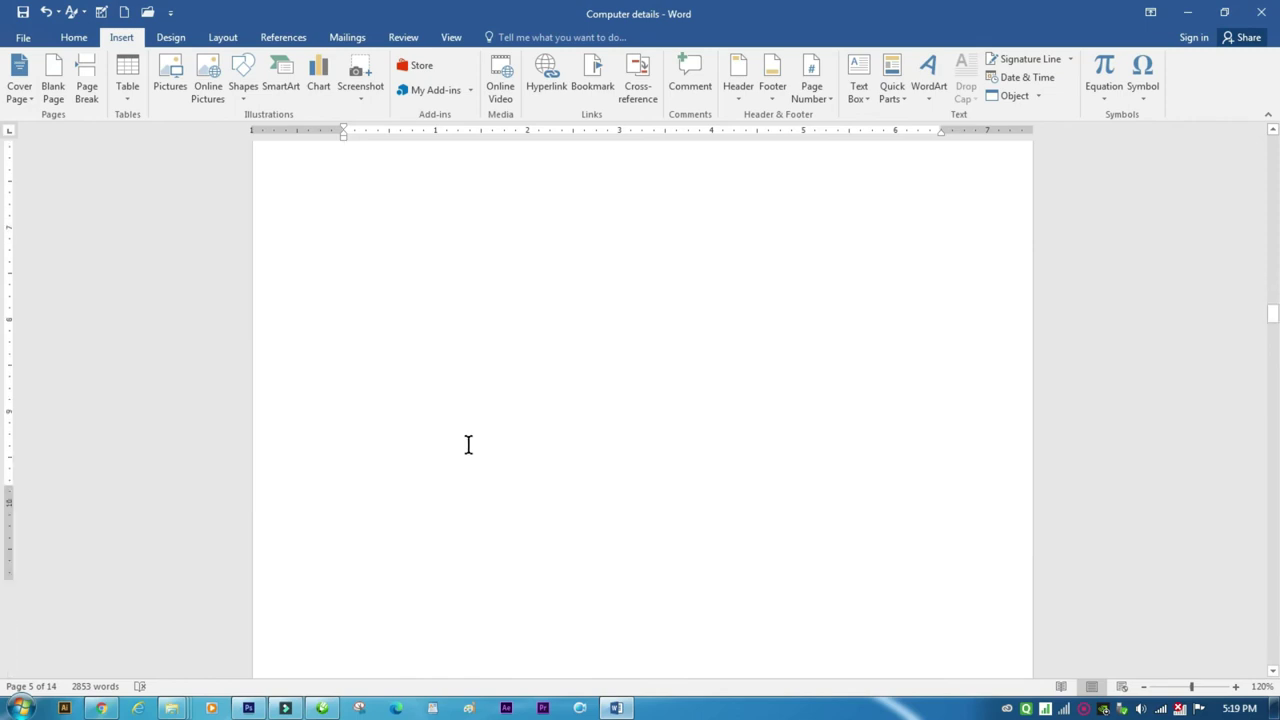
pyautogui.scroll(-5, 466, 443)
pyautogui.keyDown('ctrl'); pyautogui.scroll(-5, 491, 423); pyautogui.keyUp('ctrl')
pyautogui.keyDown('ctrl'); pyautogui.scroll(-1, 489, 420); pyautogui.keyUp('ctrl')
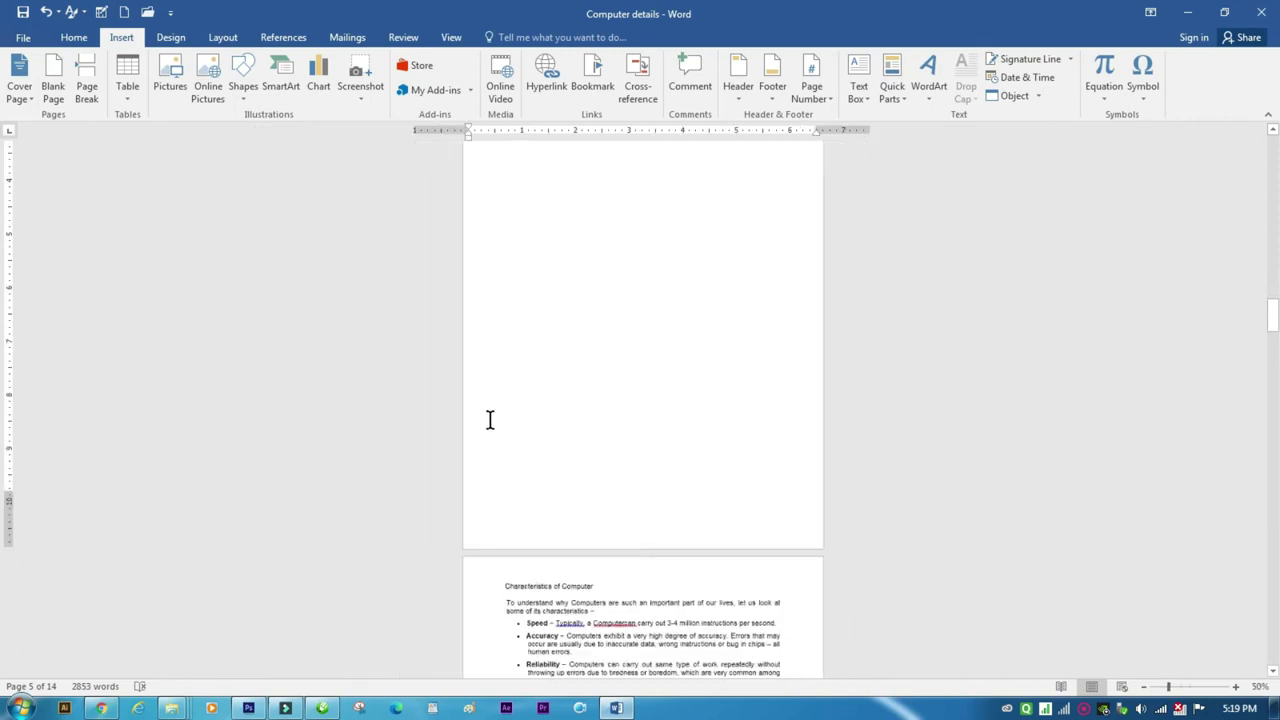
pyautogui.keyDown('ctrl'); pyautogui.scroll(-1, 588, 400); pyautogui.keyUp('ctrl')
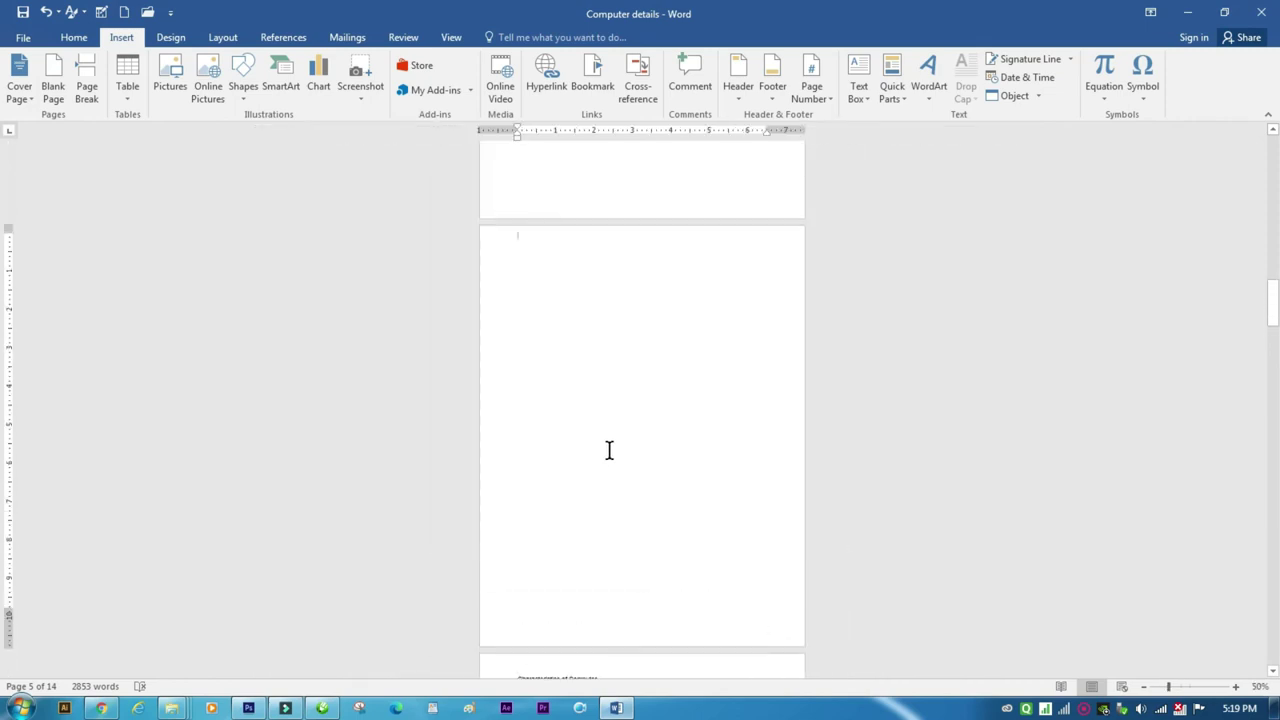
pyautogui.scroll(5, 587, 399)
pyautogui.scroll(3, 586, 397)
pyautogui.scroll(4, 574, 383)
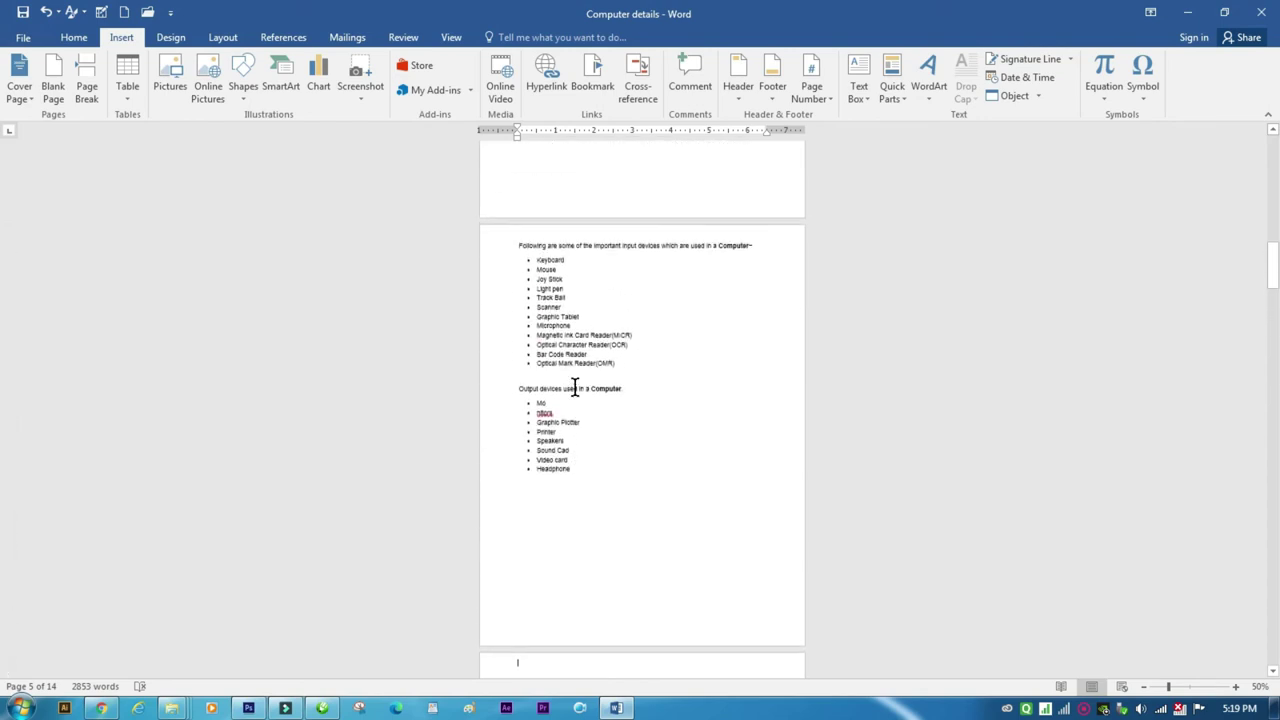
pyautogui.scroll(5, 578, 380)
pyautogui.scroll(3, 575, 387)
pyautogui.scroll(10, 590, 430)
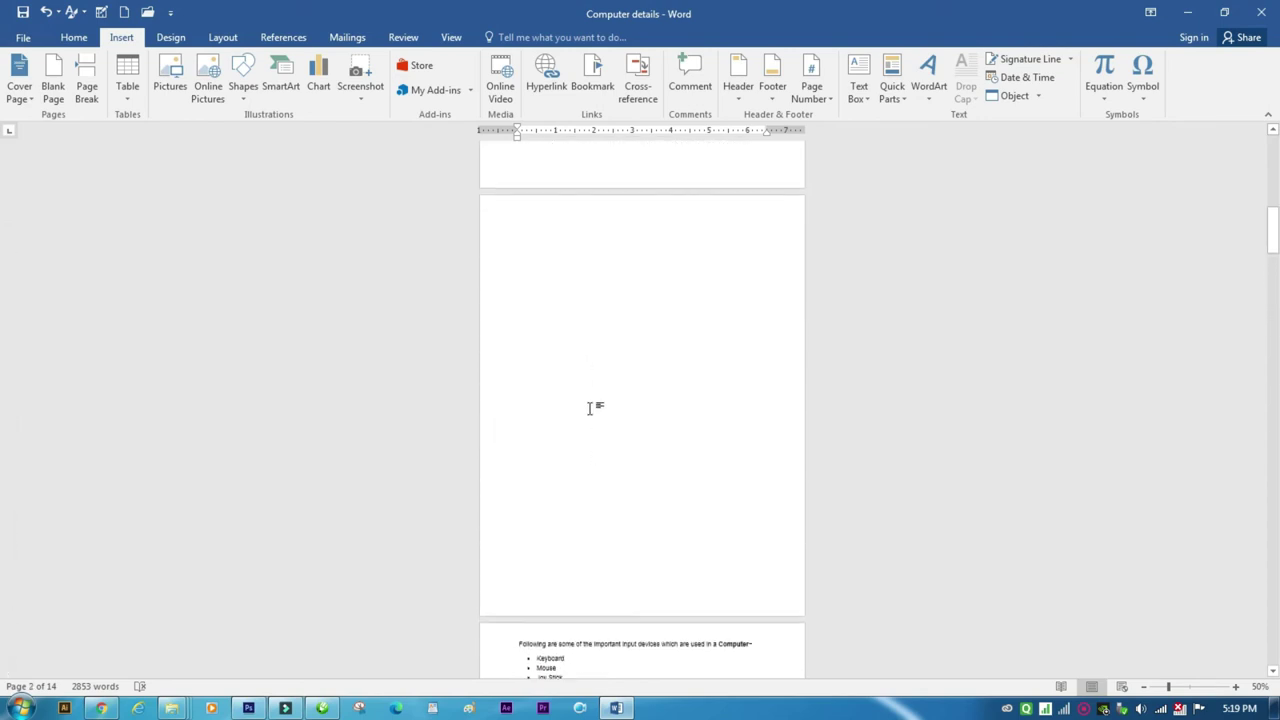
pyautogui.scroll(3, 590, 406)
pyautogui.scroll(3, 590, 408)
pyautogui.scroll(2, 589, 409)
pyautogui.scroll(-3, 589, 409)
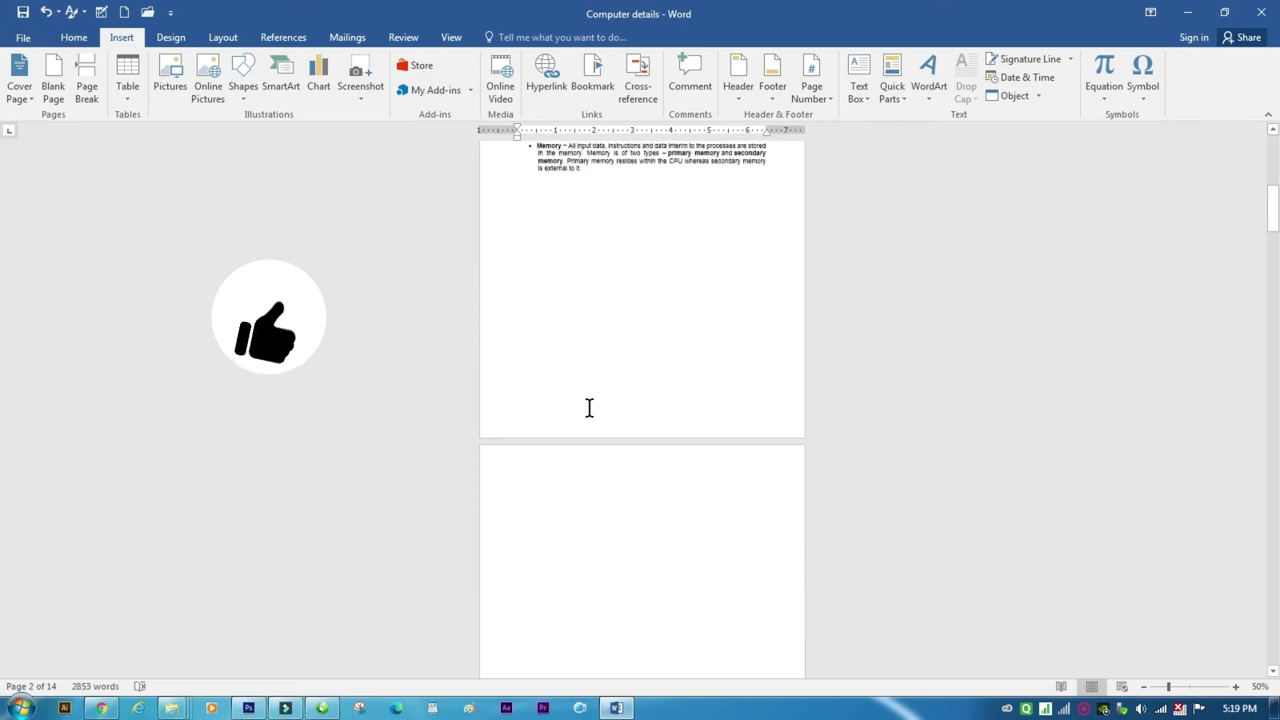
pyautogui.keyDown('ctrl'); pyautogui.scroll(6, 600, 437); pyautogui.keyUp('ctrl')
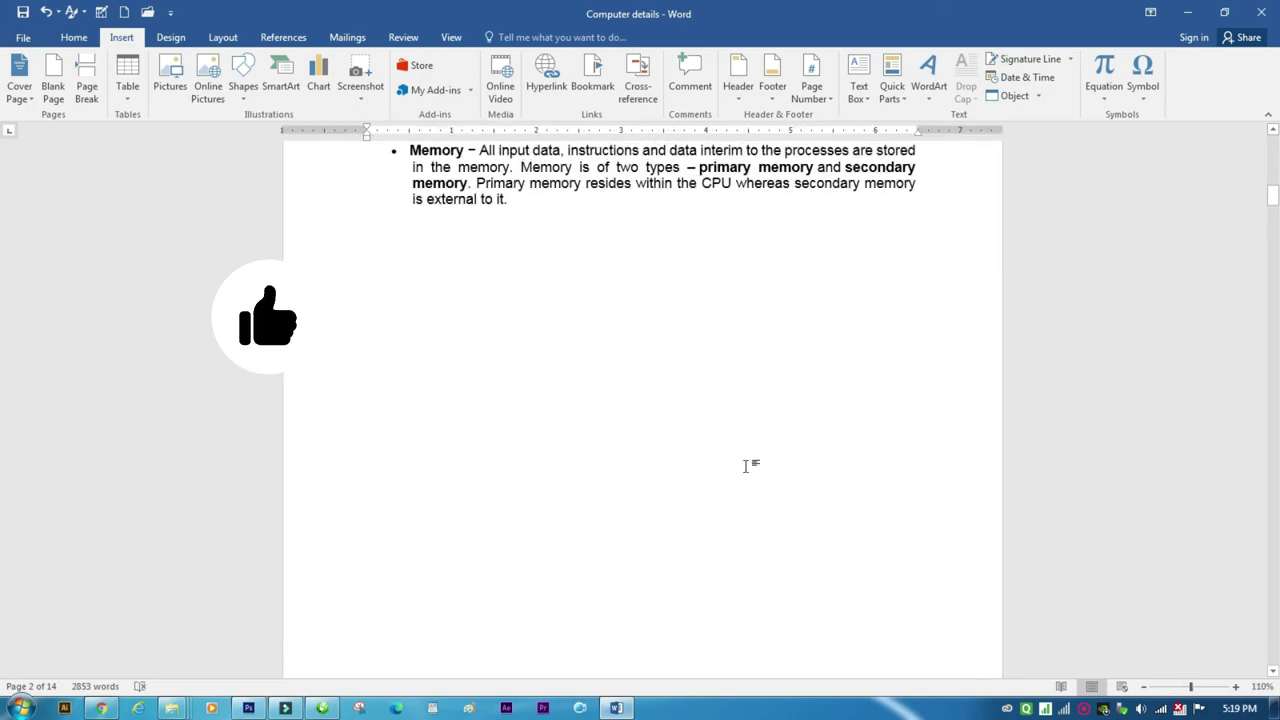
pyautogui.moveTo(1272, 198); pyautogui.dragTo(1272, 145)
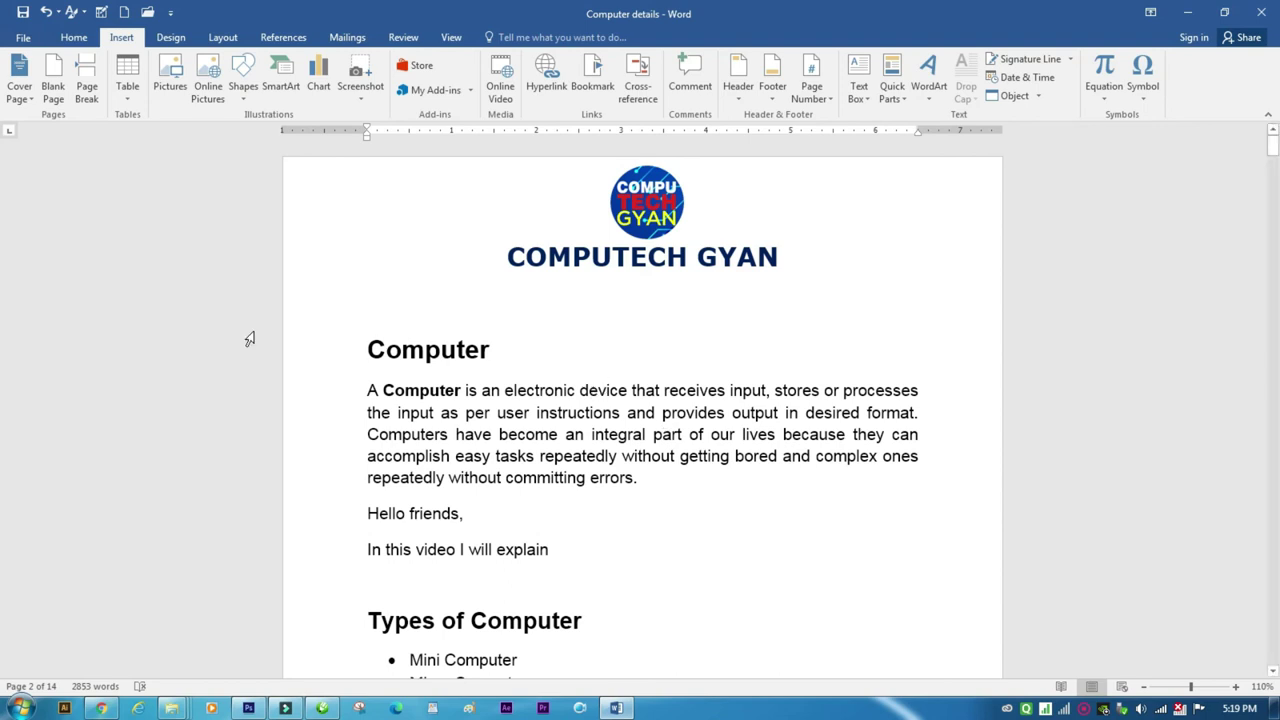
pyautogui.scroll(-5, 490, 390)
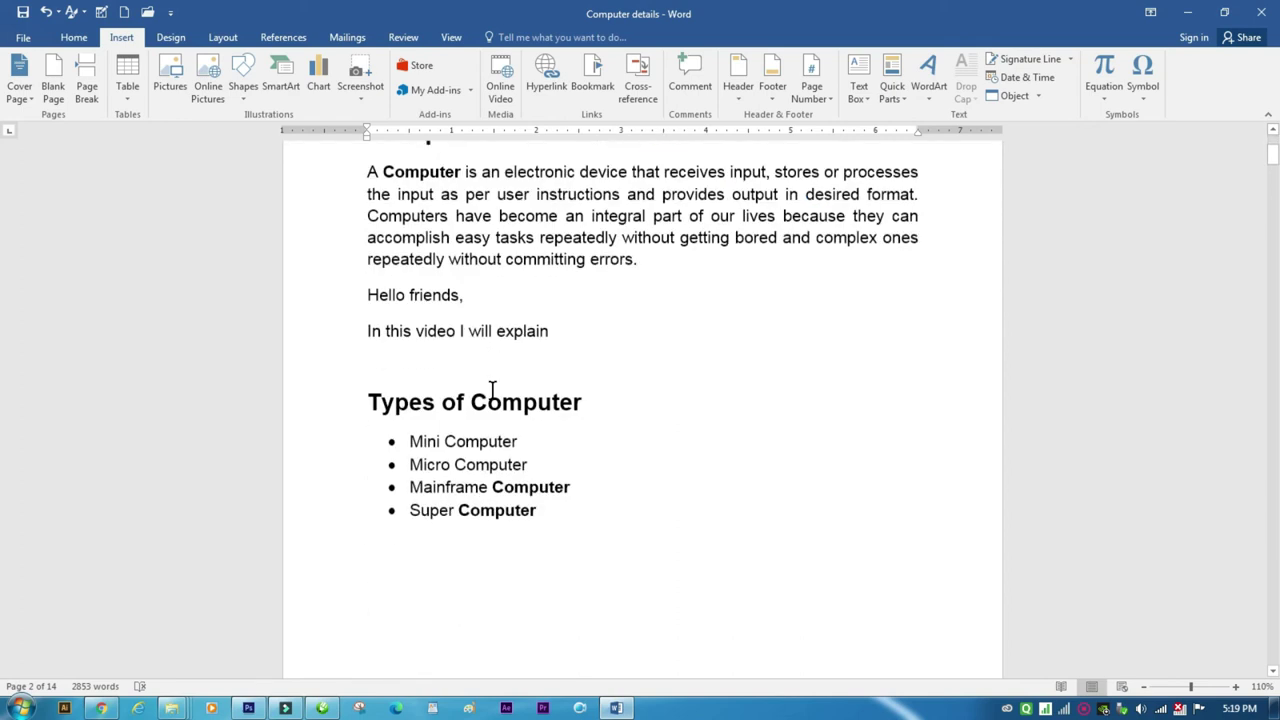
pyautogui.scroll(-4, 555, 390)
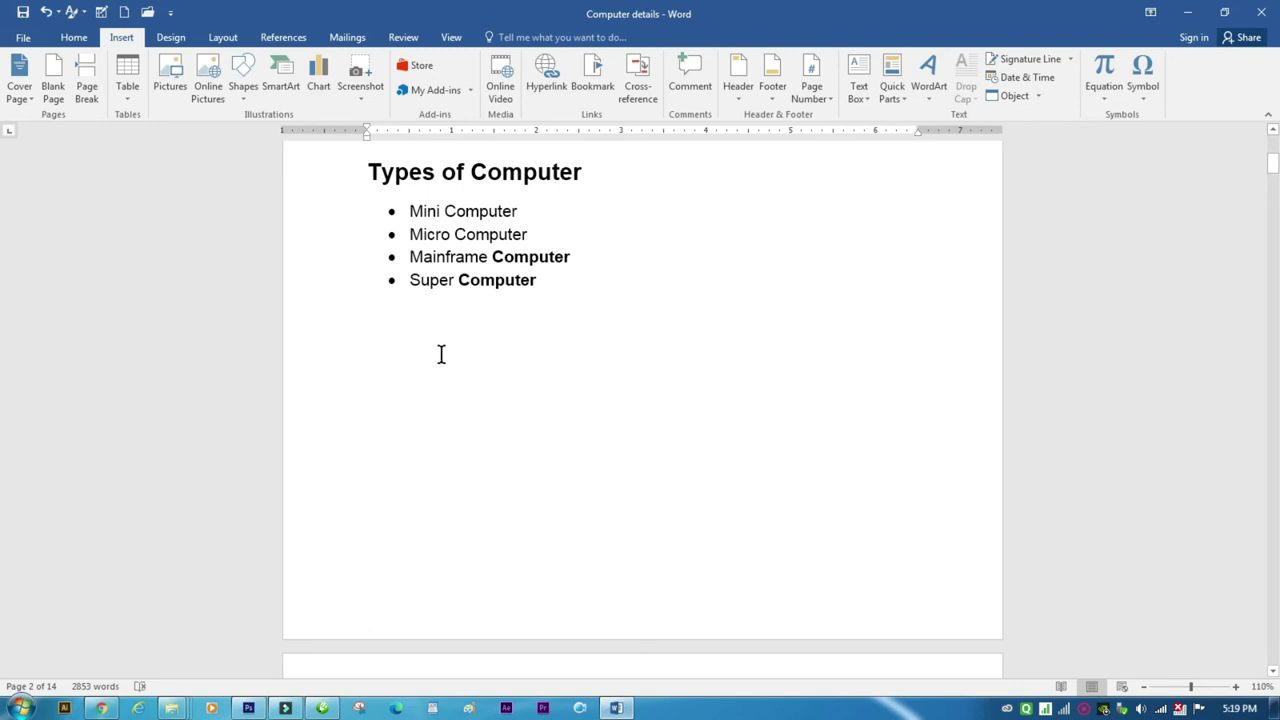
pyautogui.scroll(4, 437, 352)
pyautogui.scroll(3, 444, 374)
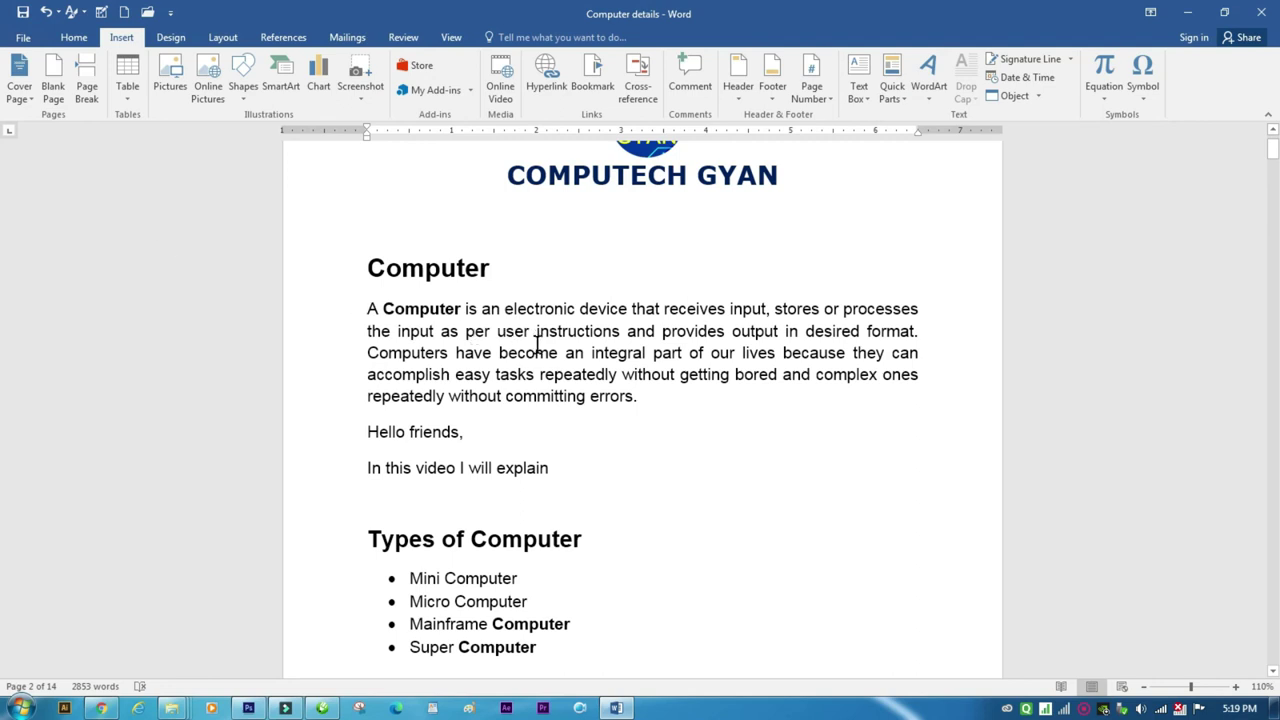
pyautogui.scroll(2, 520, 330)
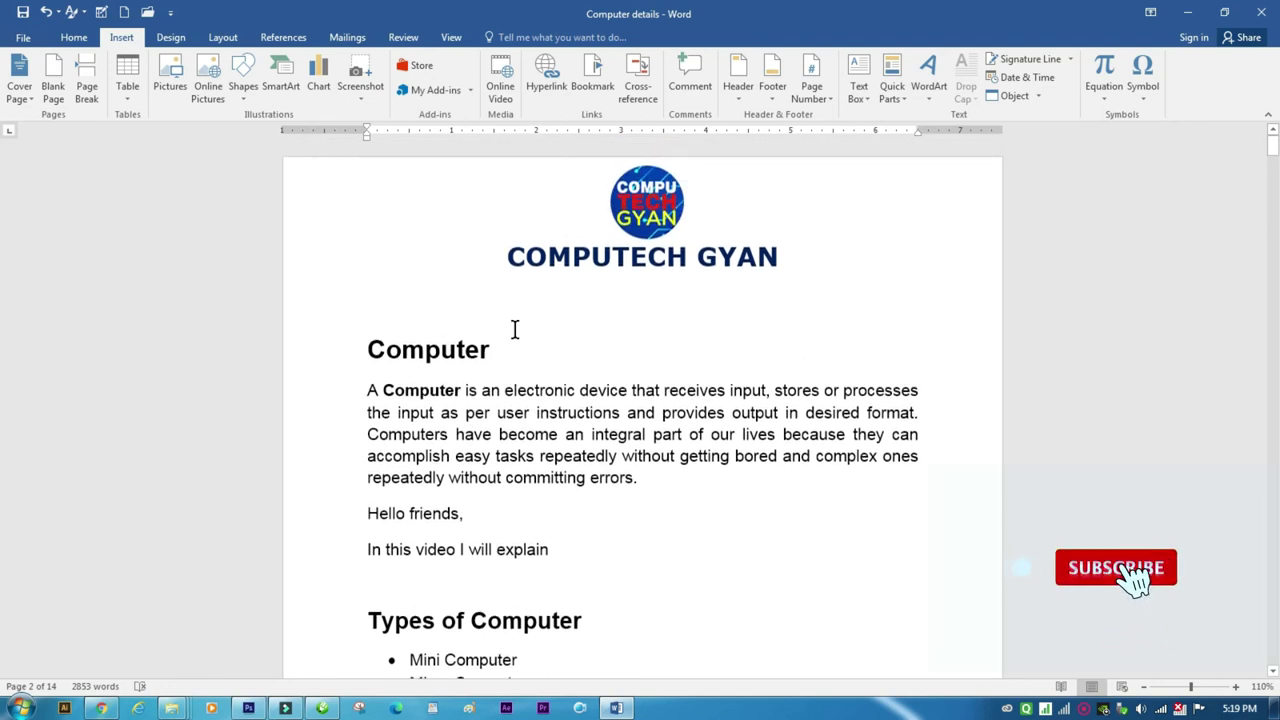